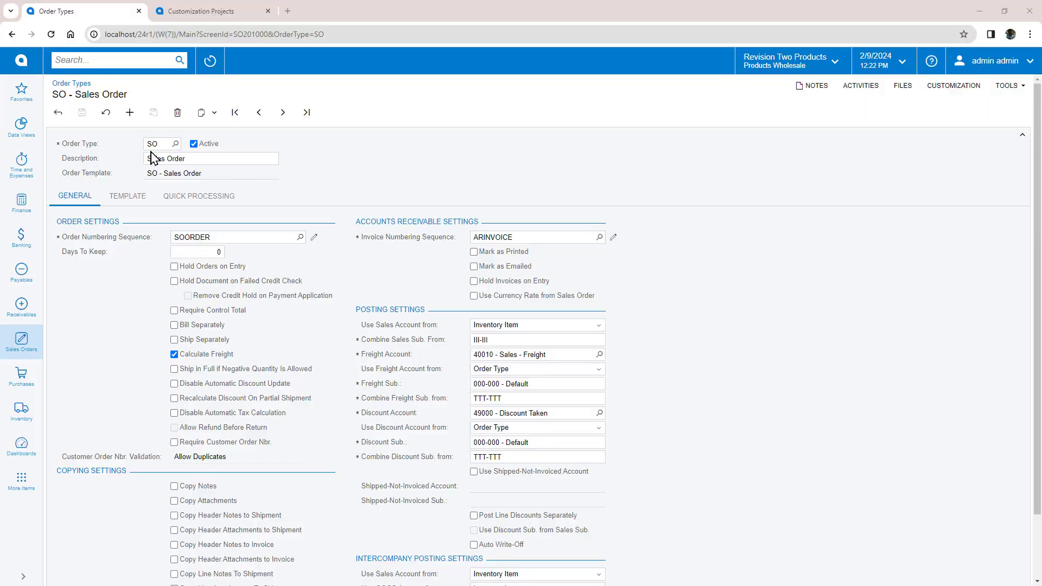
Load the OO - Online Order type in the Order Types form
left_click(154, 144)
type("OO")
key("Tab")
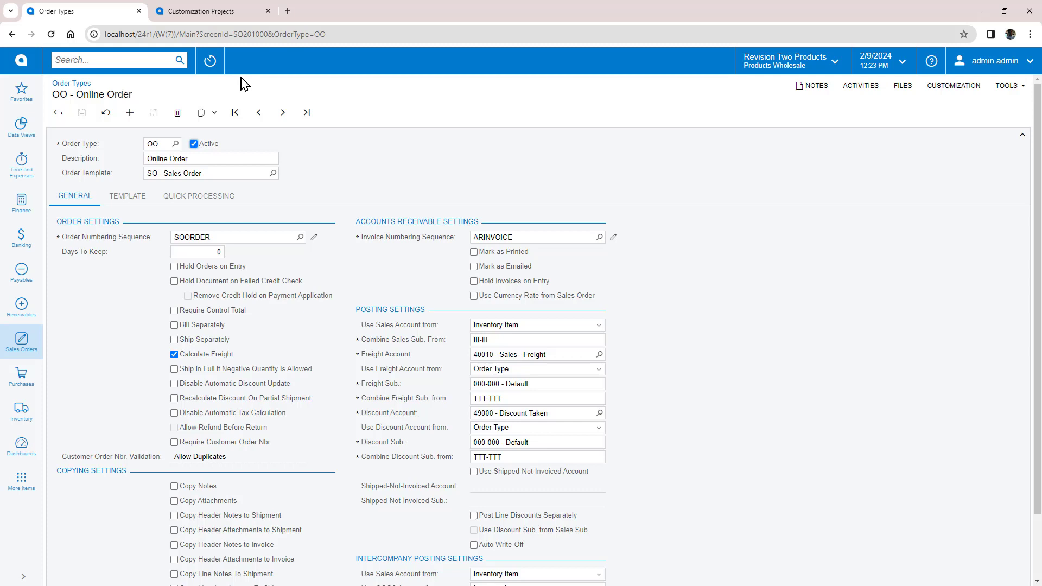
In the SOworkflow project, add the existing Sales Orders screen (SO301000) for customization
left_click(212, 13)
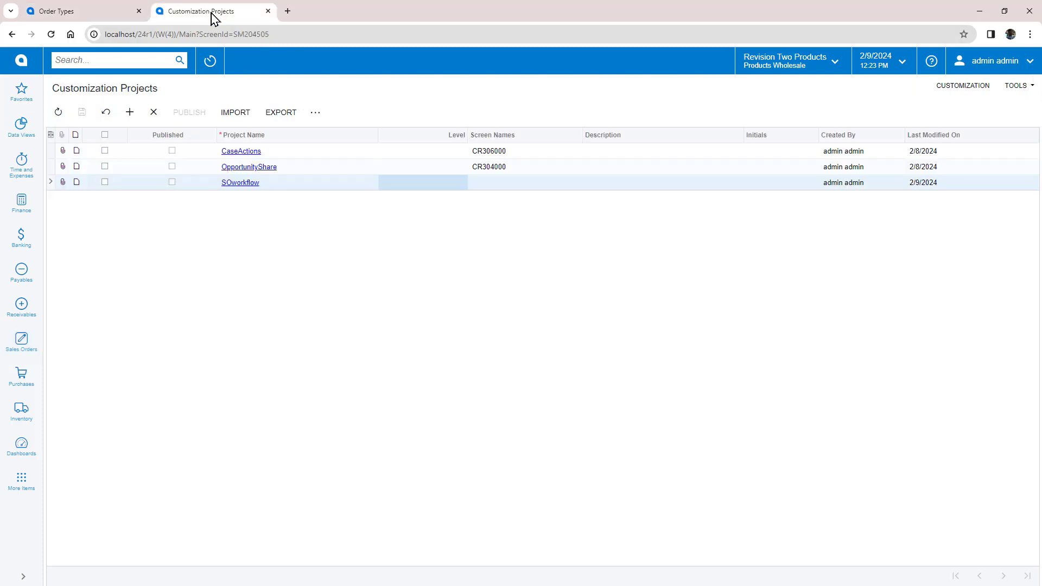
left_click(239, 185)
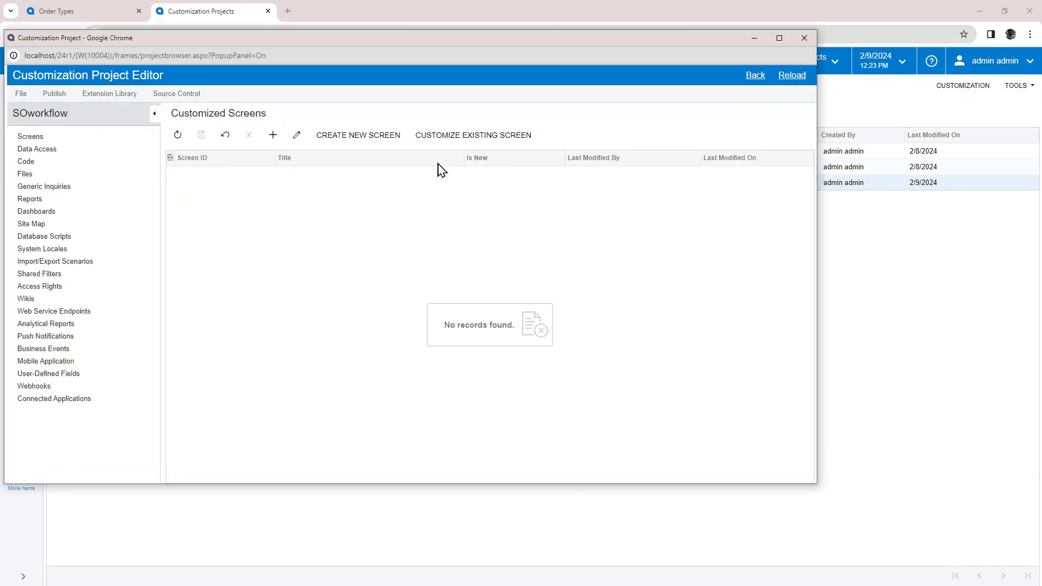
left_click(472, 135)
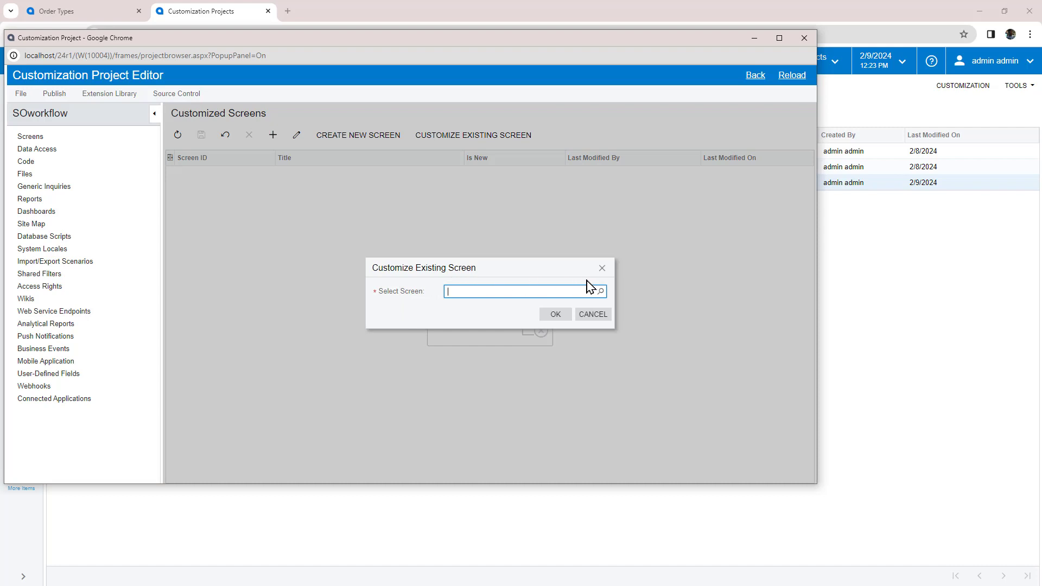
left_click(600, 291)
type("sales orders")
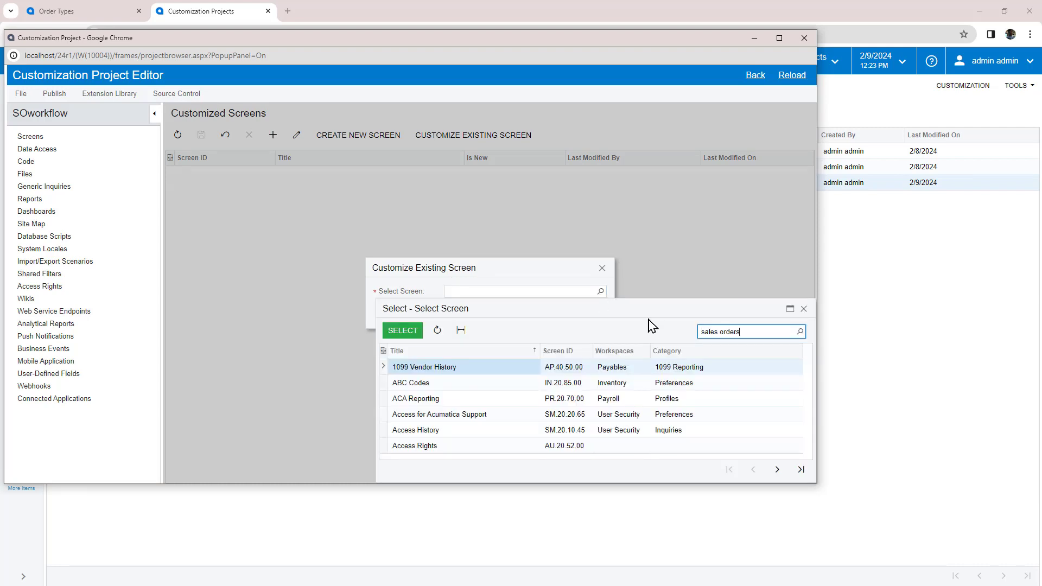
left_click(776, 470)
left_click(777, 470)
left_click(777, 470)
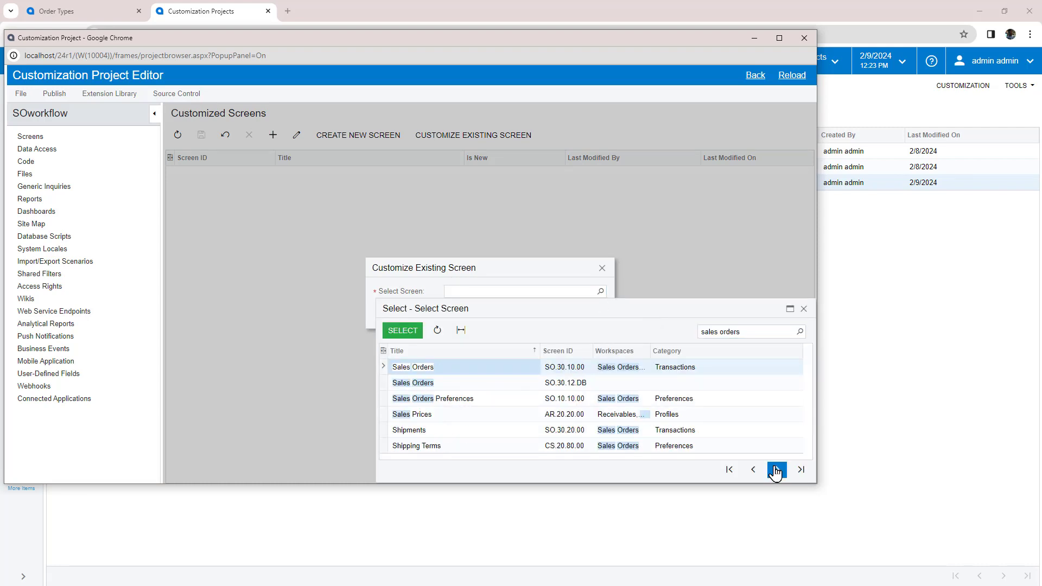
double_click(433, 367)
left_click(554, 314)
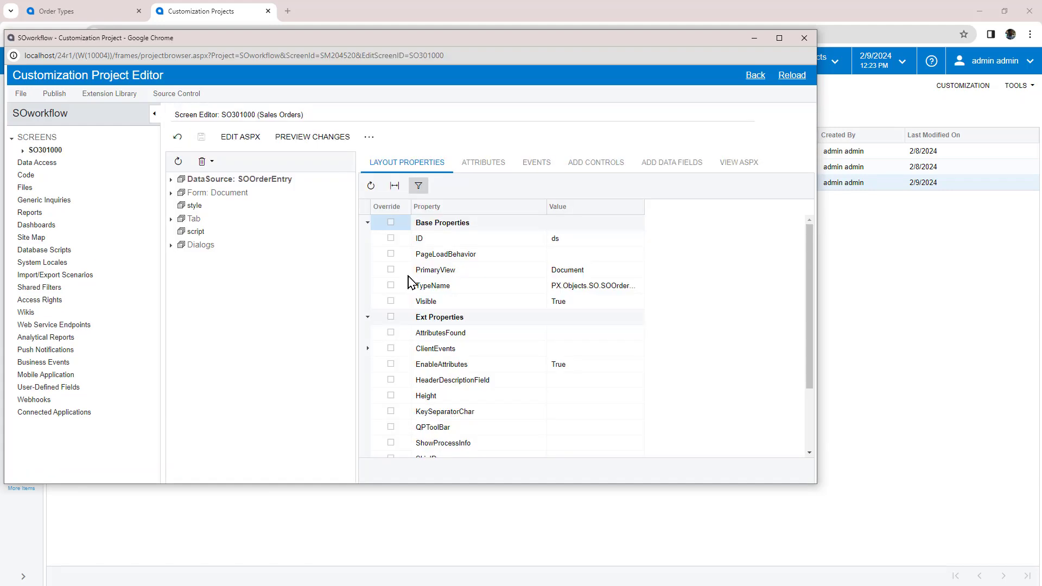
Expand SO301000 and show its Workflows list
left_click(22, 150)
left_click(34, 214)
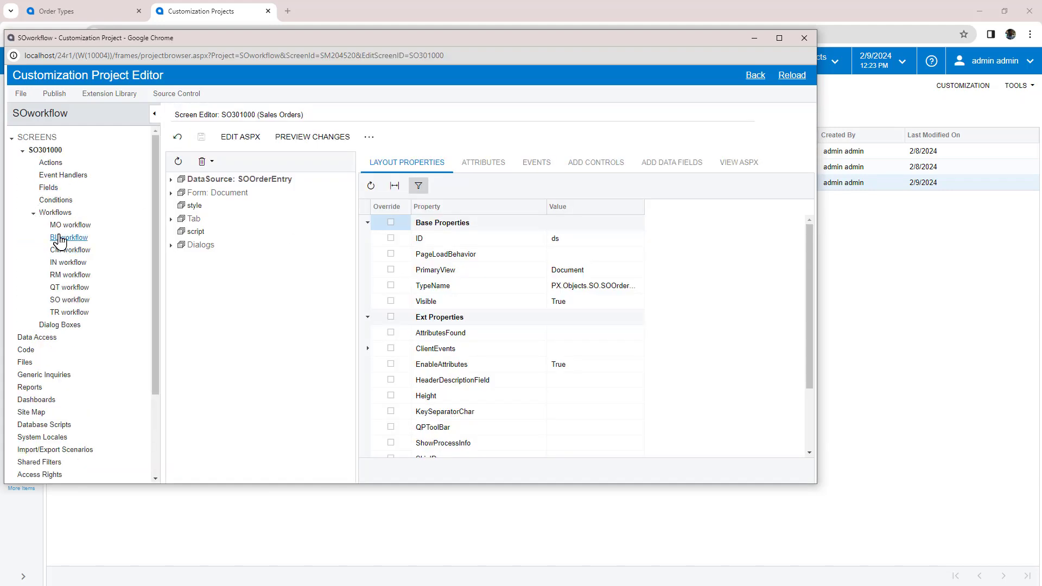
left_click(58, 213)
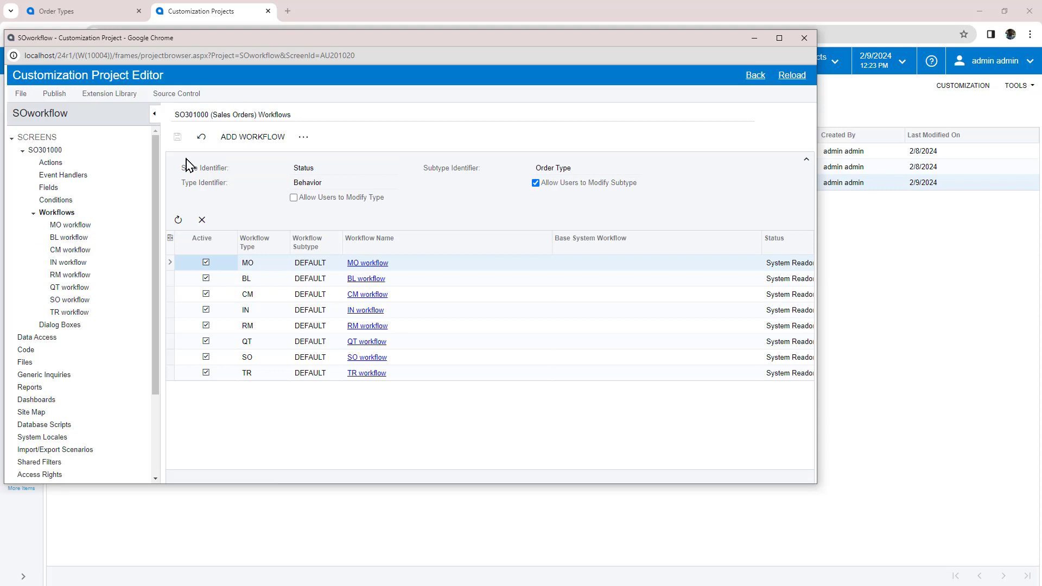
Add a workflow based on SO workflow with subtype OO, then open the Sales Order: OO diagram
left_click(243, 139)
left_click(477, 279)
left_click(477, 298)
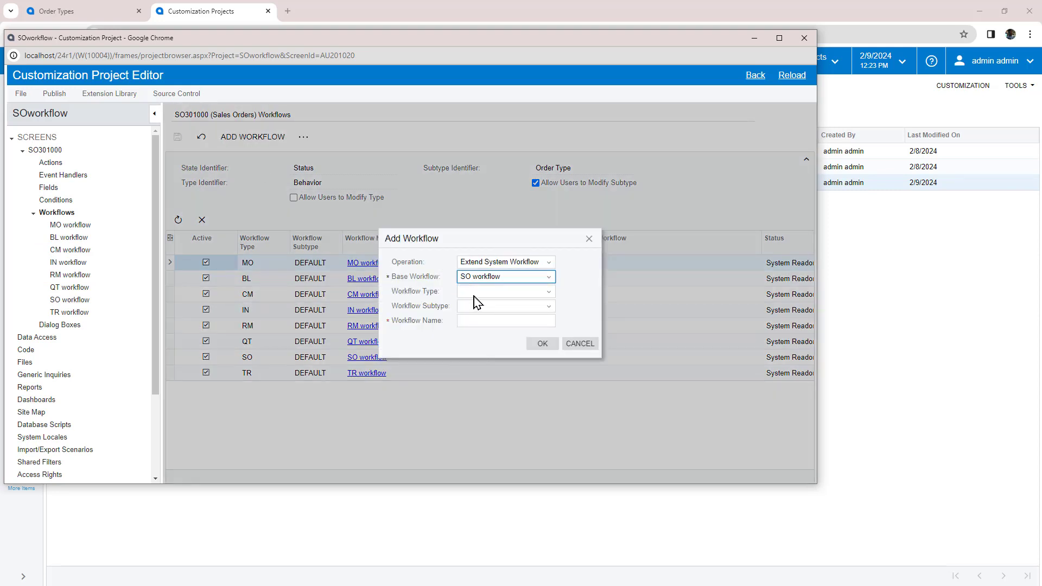
left_click(477, 307)
left_click(473, 411)
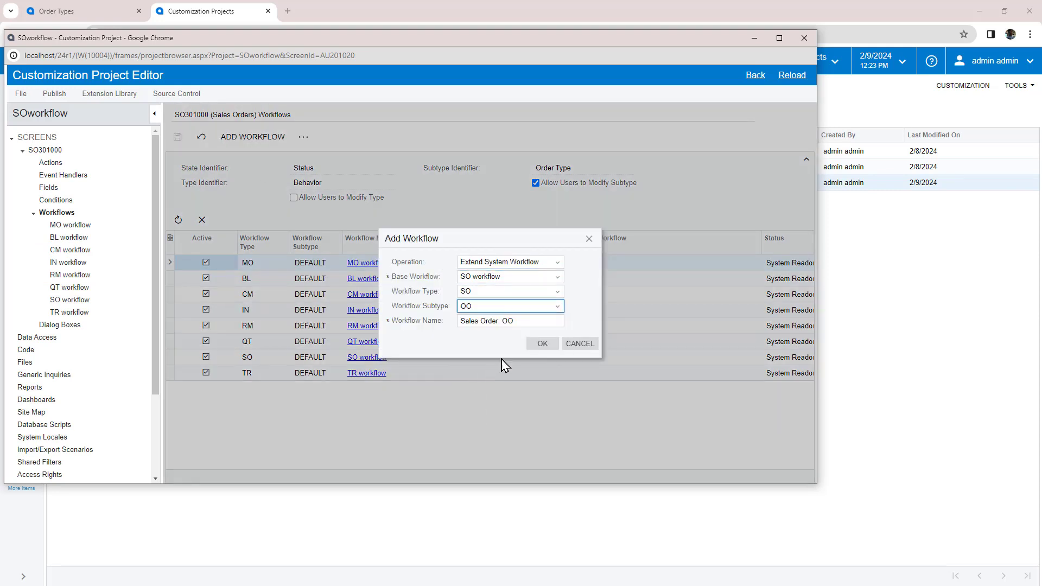
left_click(539, 345)
left_click(206, 388)
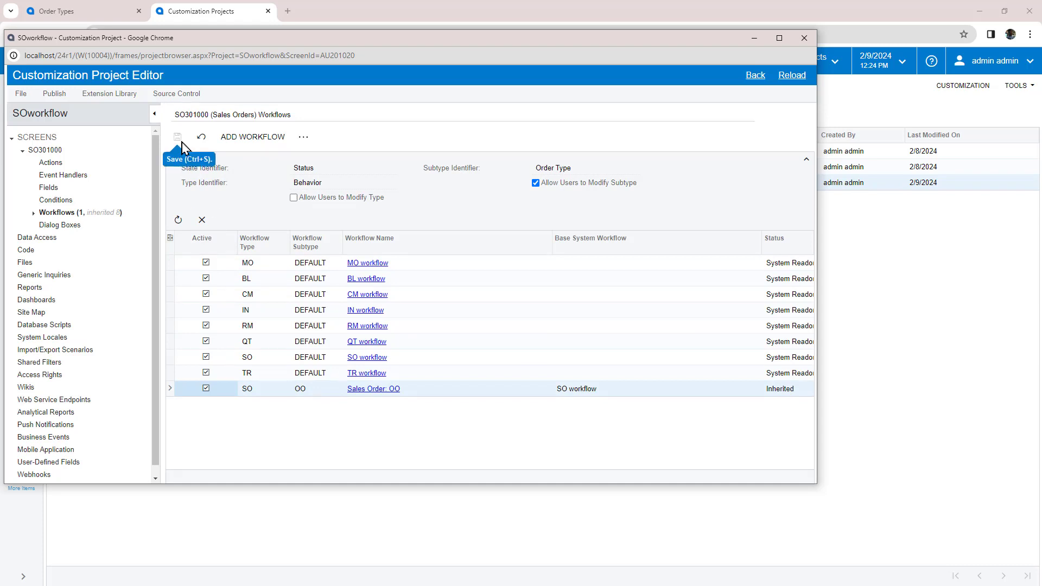
left_click(369, 389)
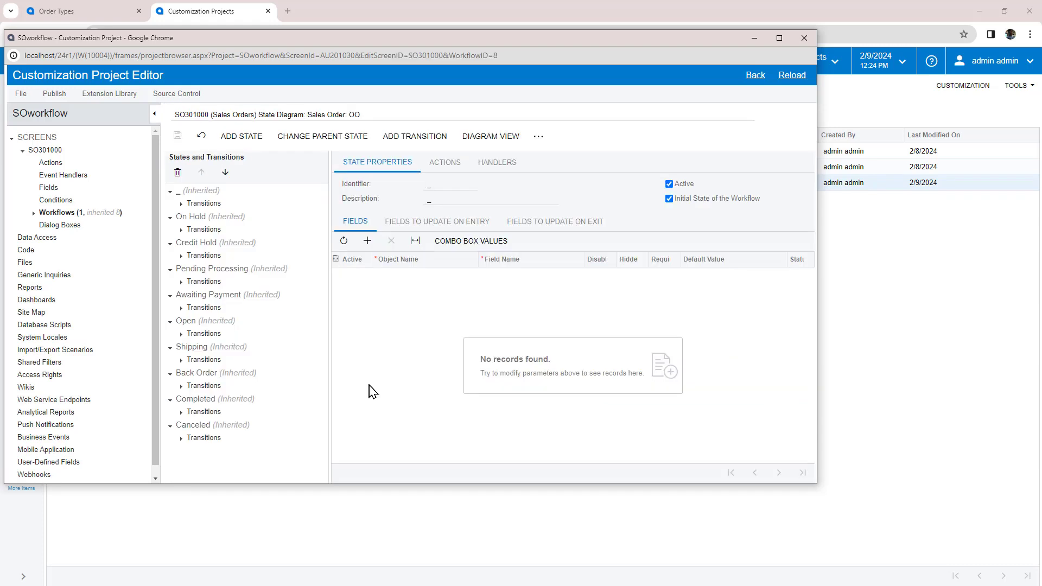
Add a state with identifier 'A' and description 'Awaiting Confirmation'
left_click(241, 138)
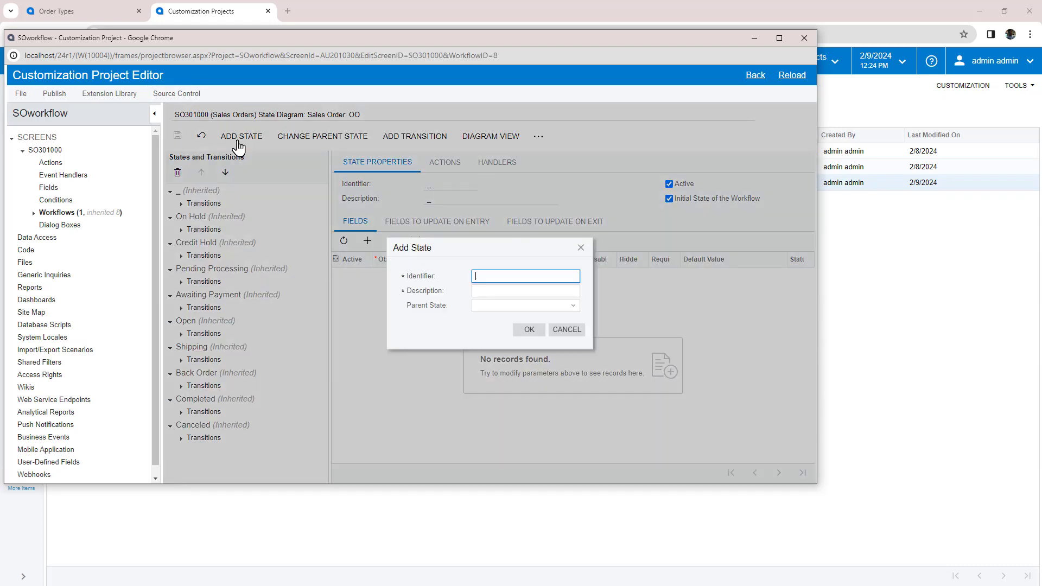
type("A")
key("Tab")
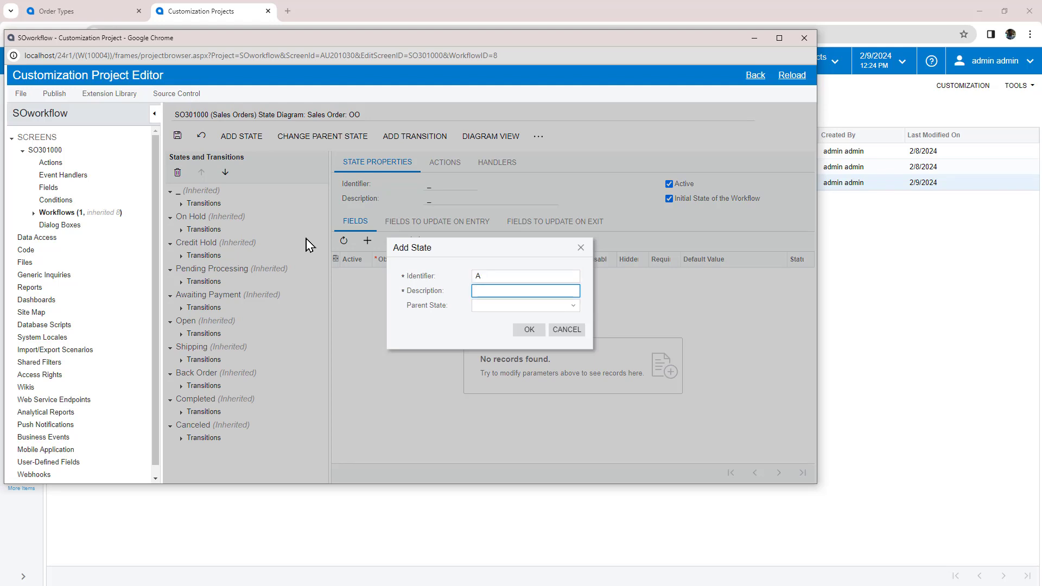
type("Awaiting Confirmation")
left_click(519, 331)
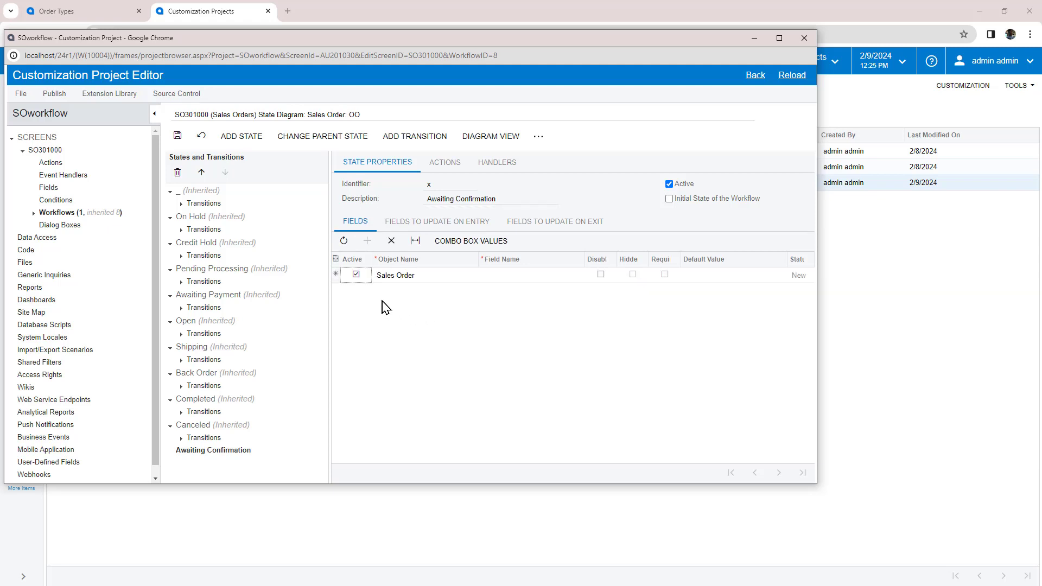
Retarget the Initialize State->Open transition to Awaiting Confirmation and save
left_click(182, 204)
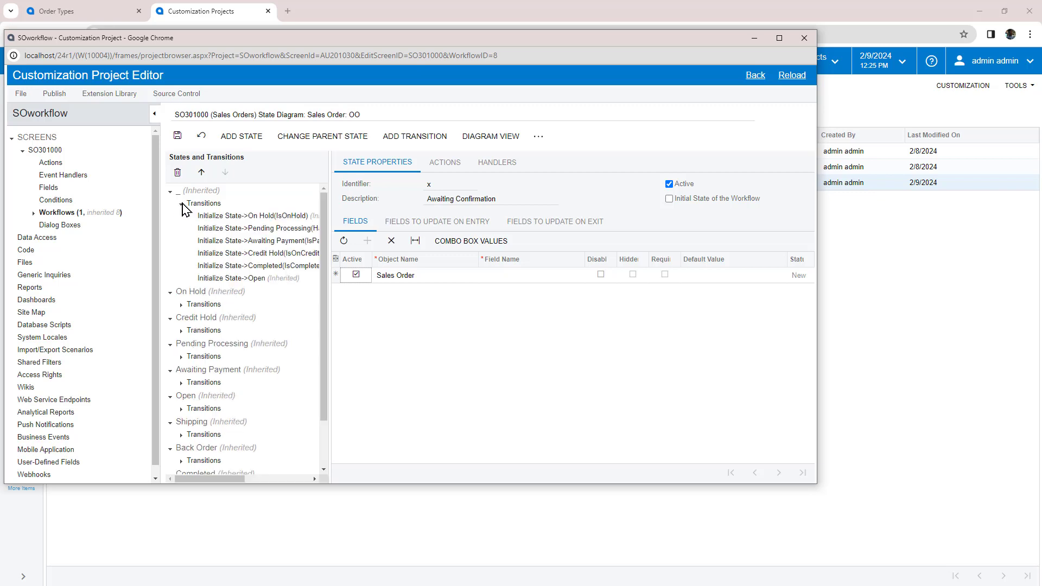
left_click(247, 280)
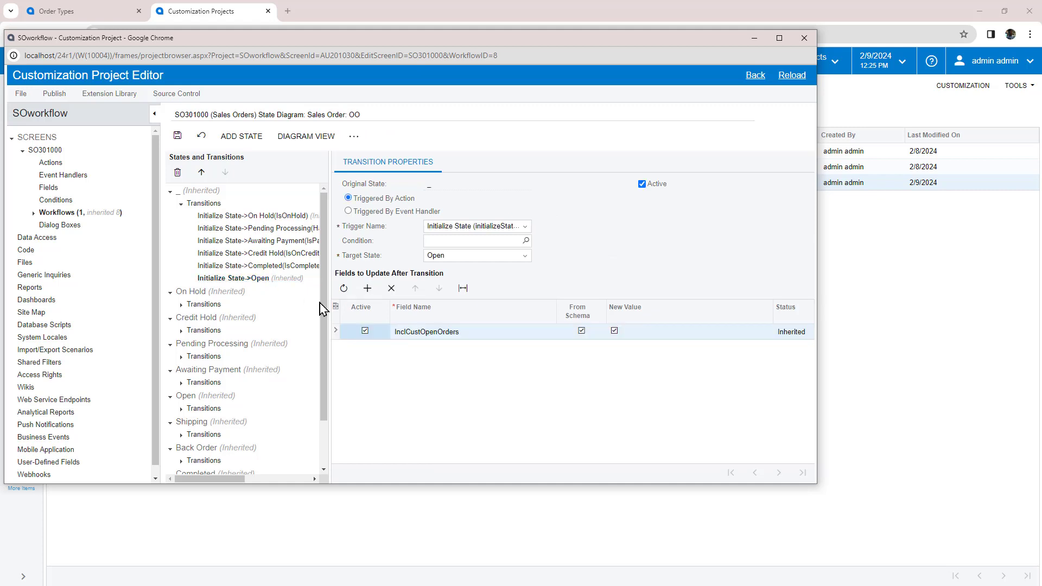
left_click(470, 256)
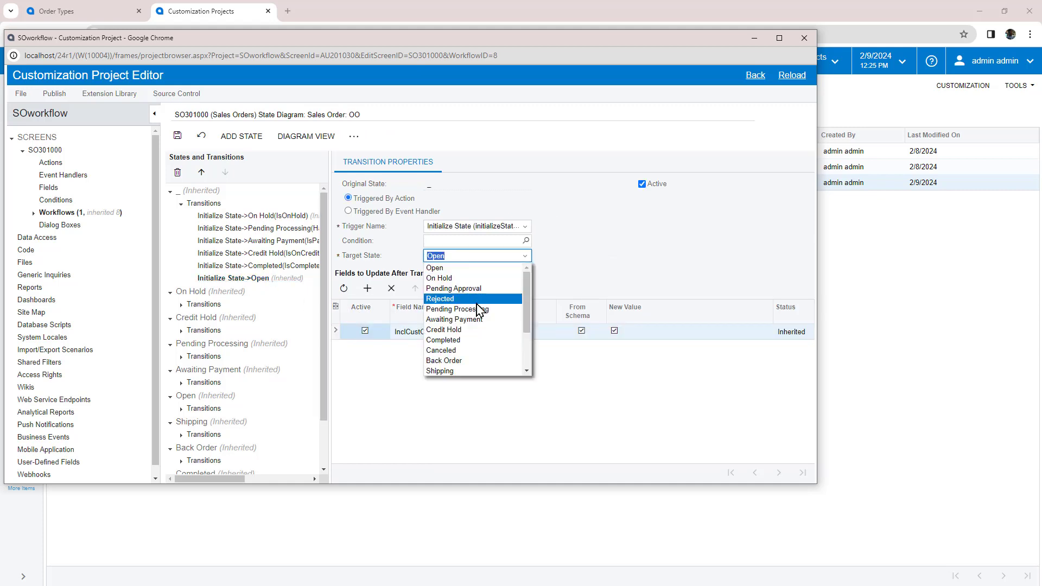
scroll(481, 311, "down", 2)
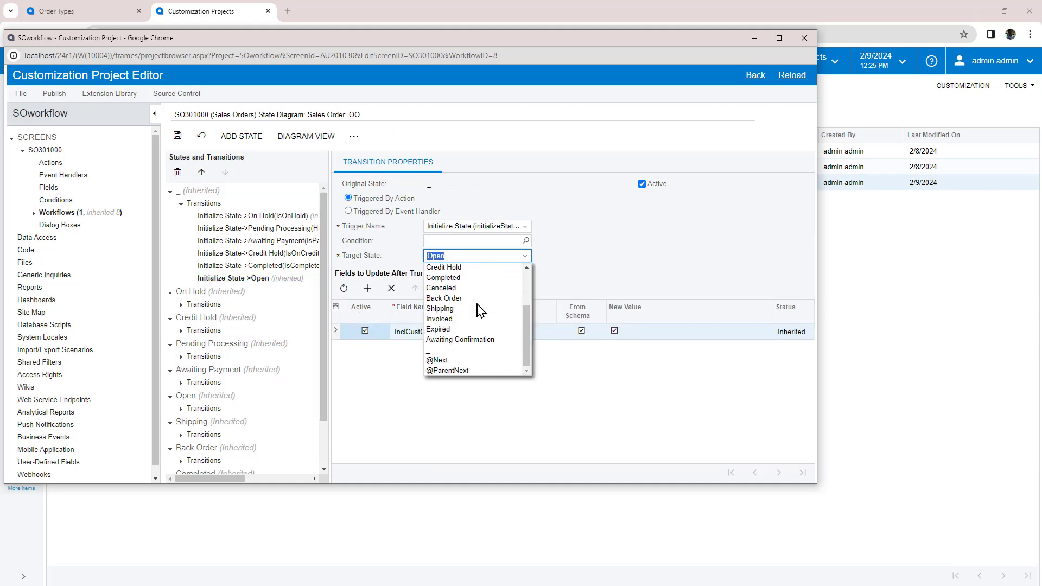
left_click(477, 341)
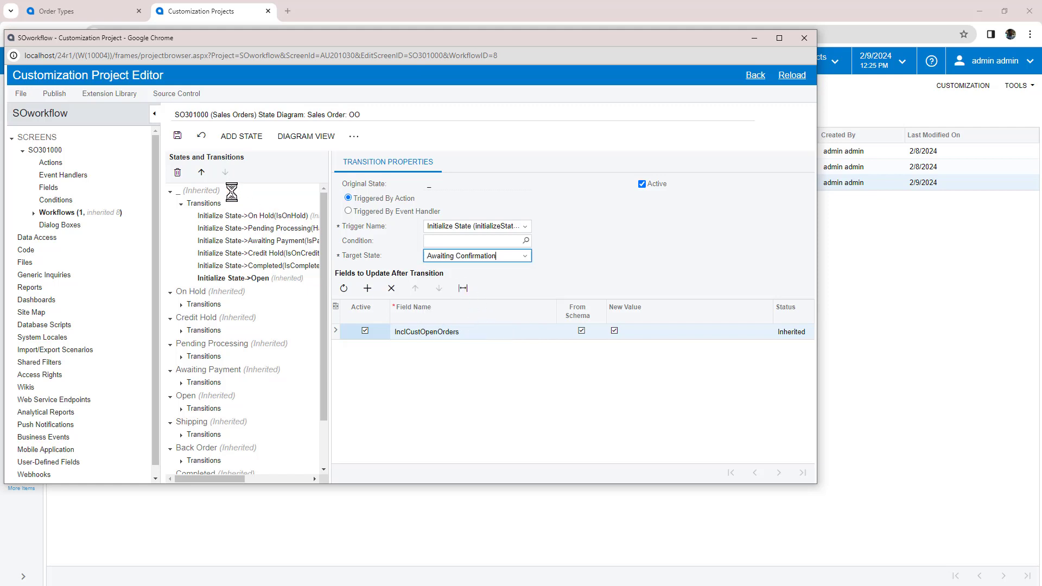
left_click(177, 136)
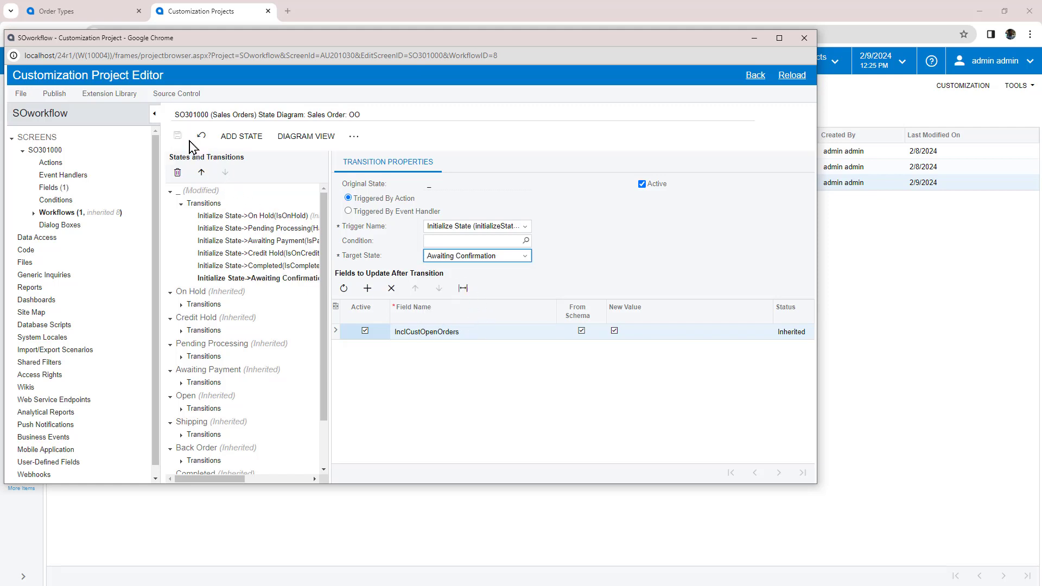
Draw an Awaiting Confirmation-to-Open transition triggered by a new Confirm action (Processing, on toolbar)
left_click(293, 146)
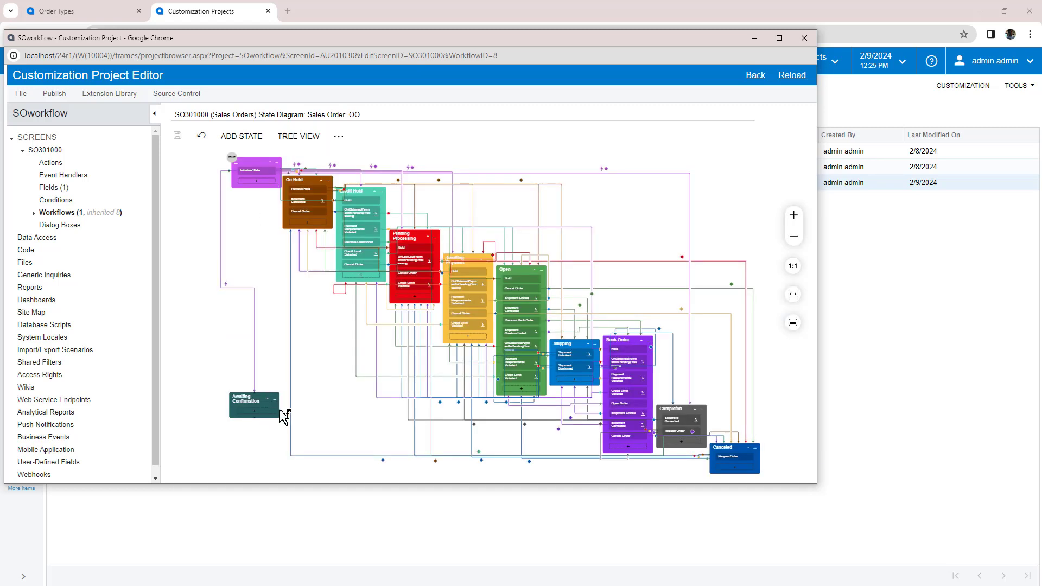
left_click_drag(281, 412, 512, 399)
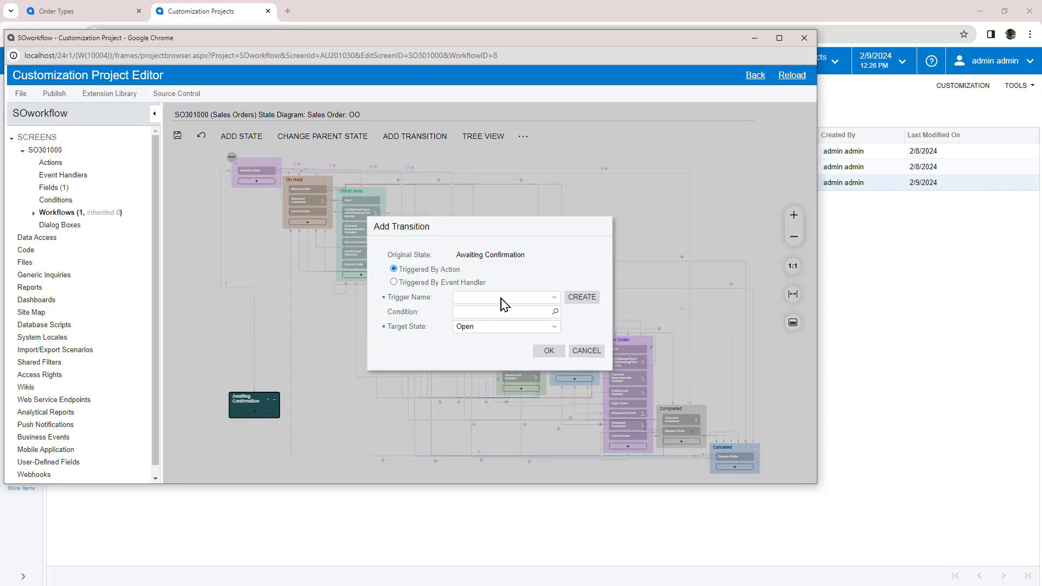
left_click(578, 297)
type("Con")
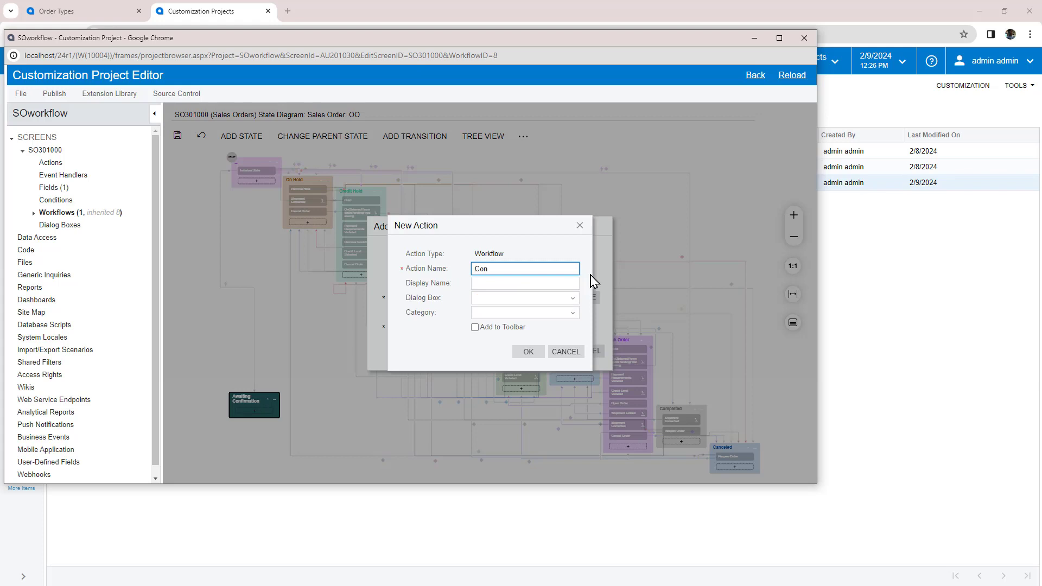
type("firm")
key("Tab")
left_click(573, 313)
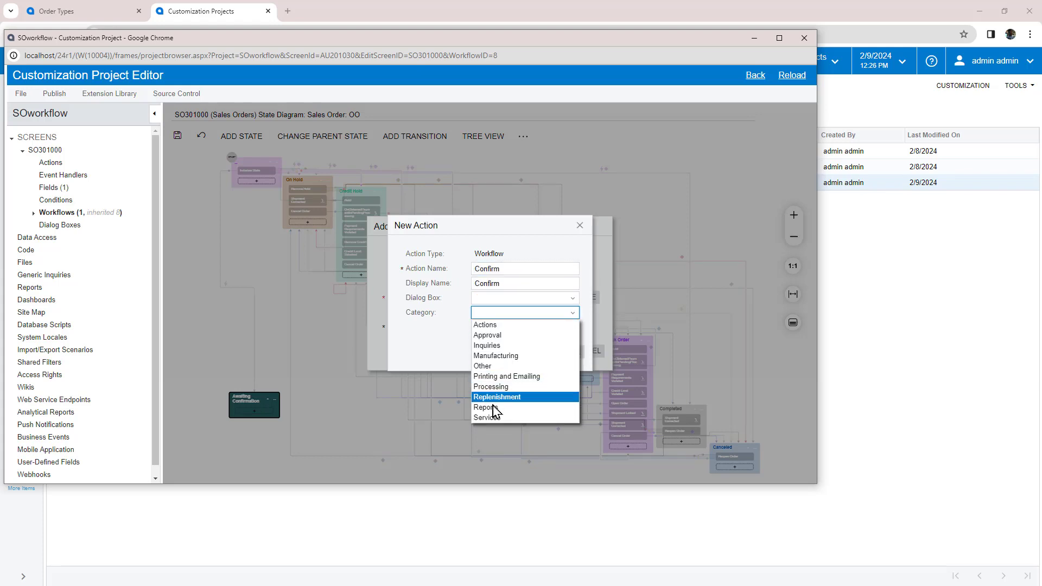
left_click(491, 386)
left_click(493, 329)
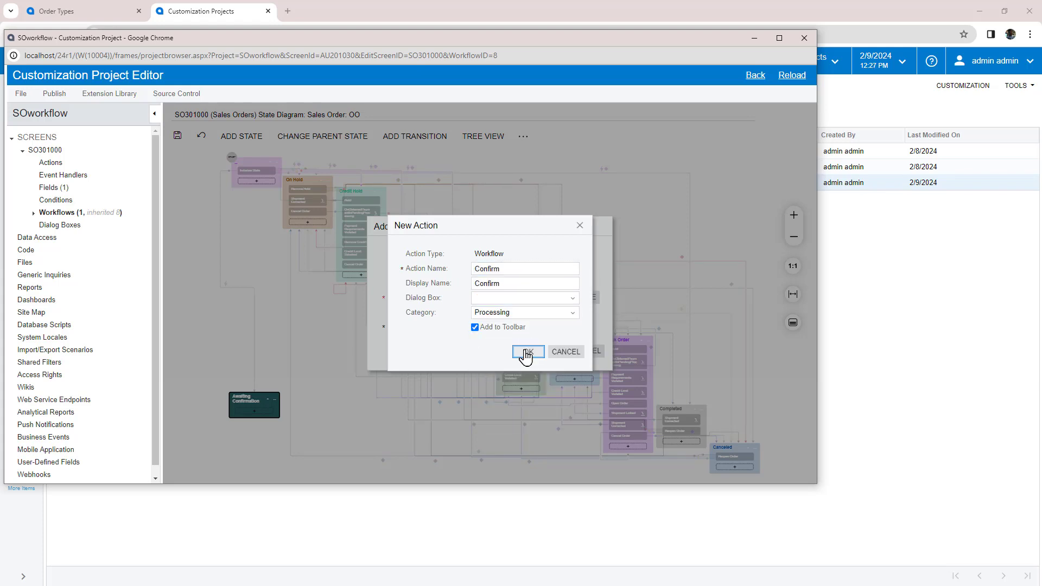
left_click(527, 353)
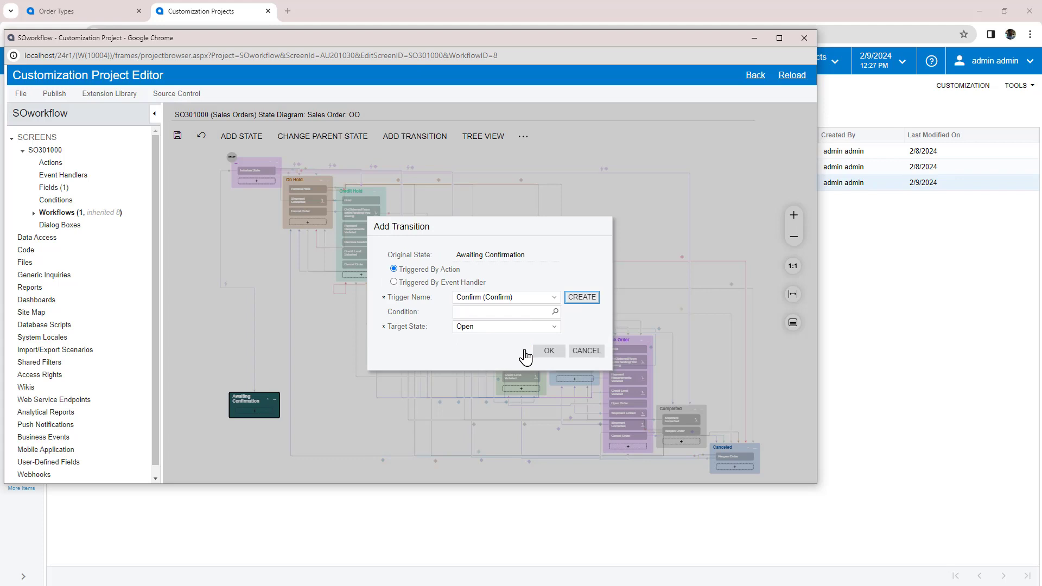
left_click(540, 351)
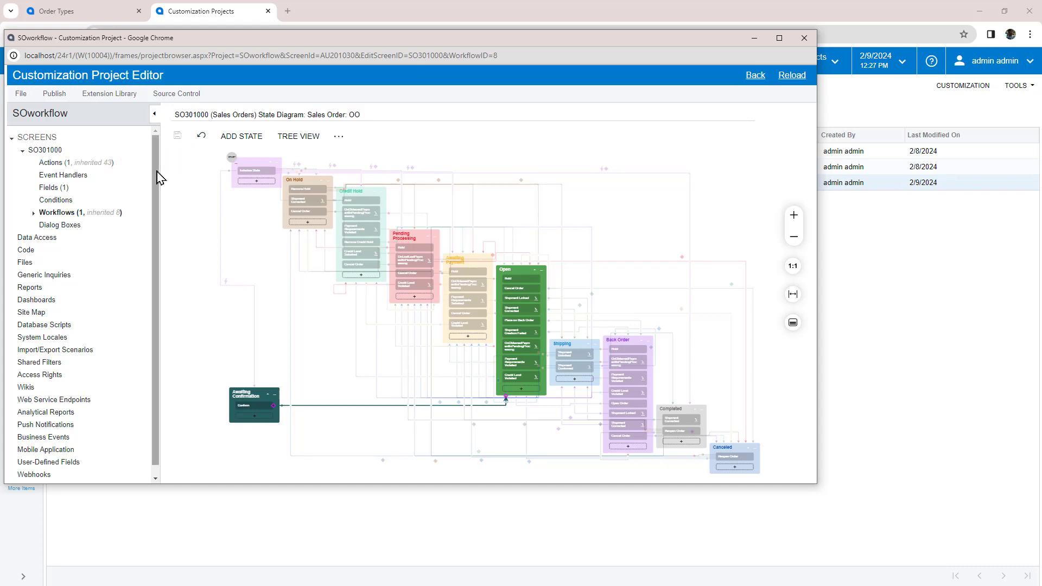
In the Awaiting Confirmation state, set the Confirm action's connotation to Success
left_click(247, 402)
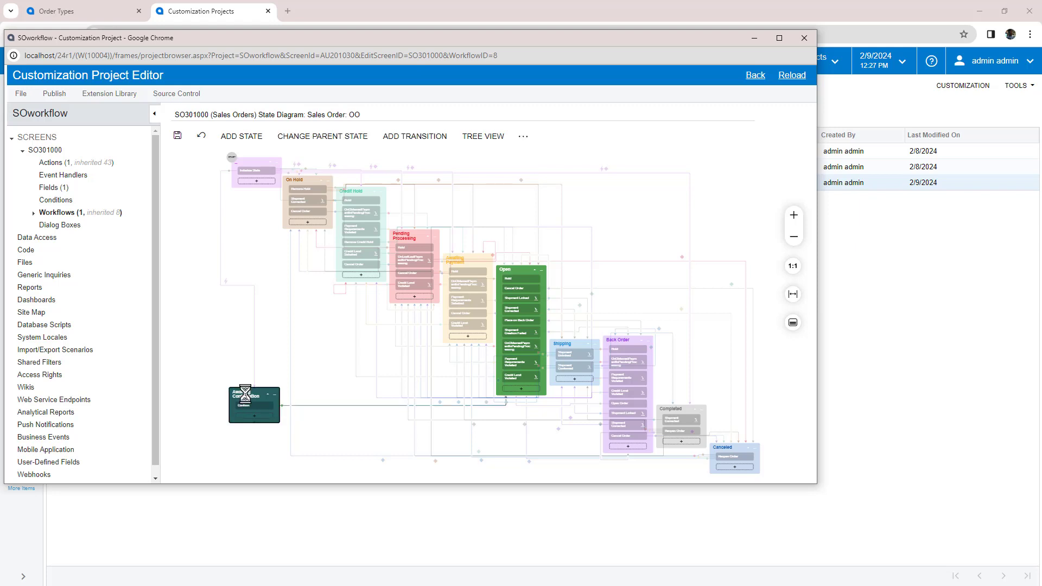
double_click(247, 402)
left_click(325, 260)
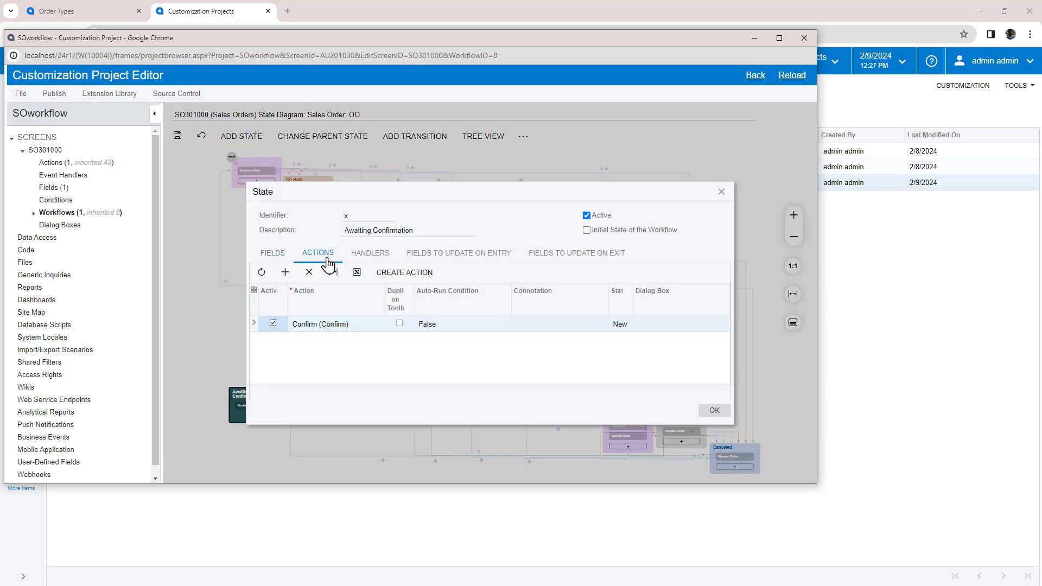
left_click(542, 325)
left_click(545, 327)
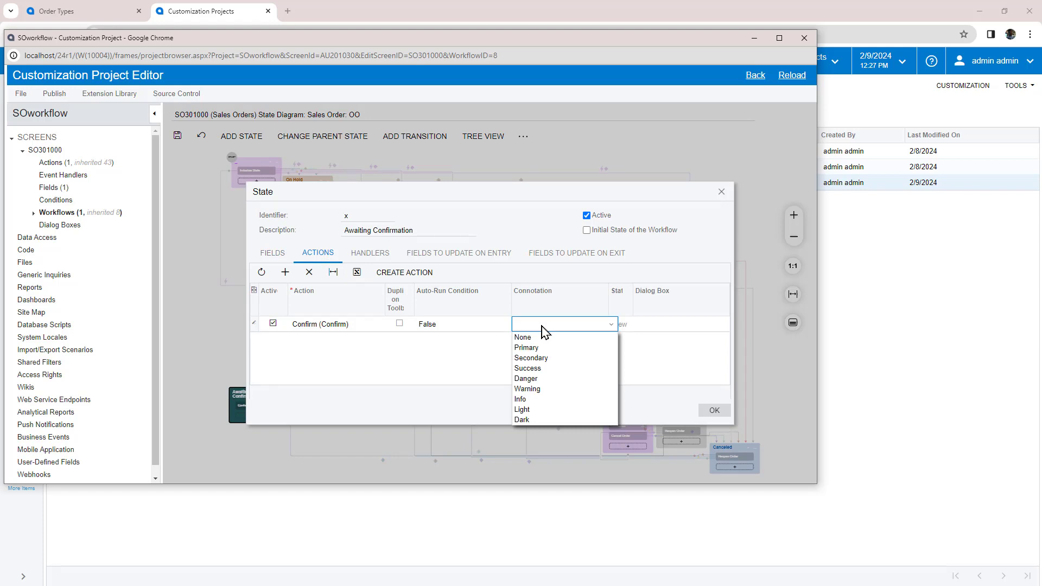
left_click(544, 369)
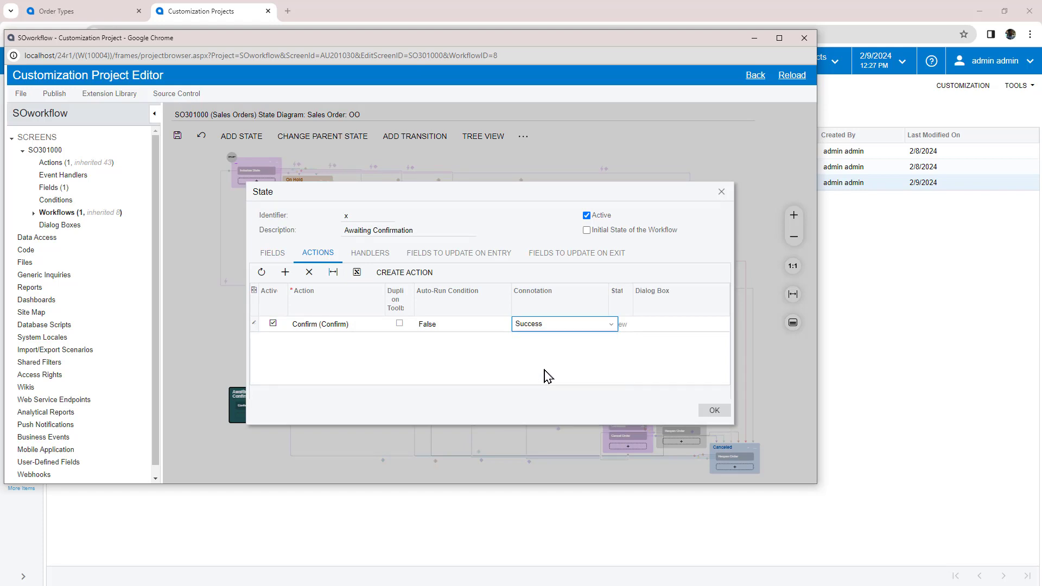
left_click(715, 413)
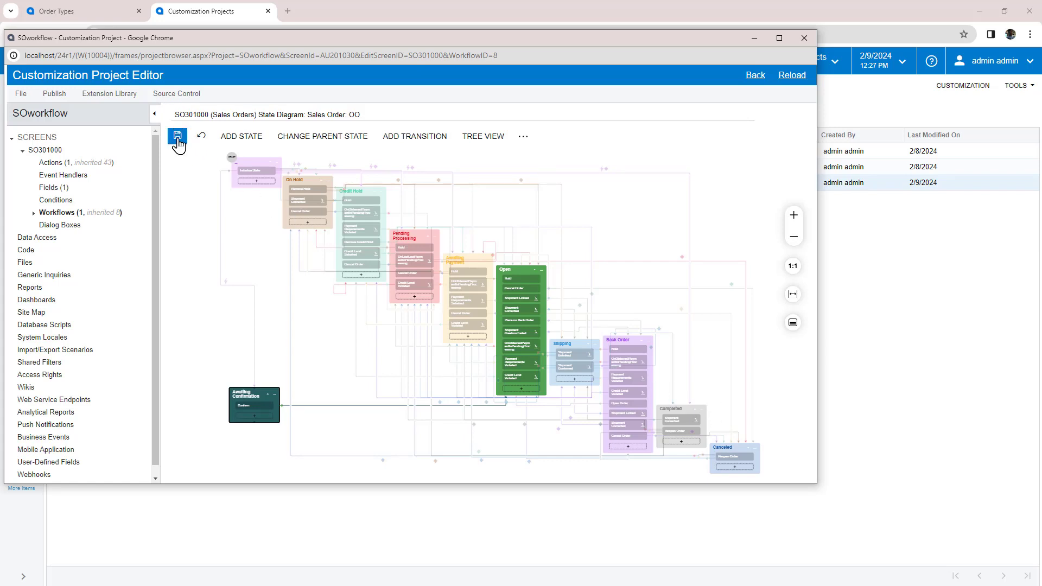
Save and publish the SOworkflow project, then close the editor and refresh the project list
left_click(53, 95)
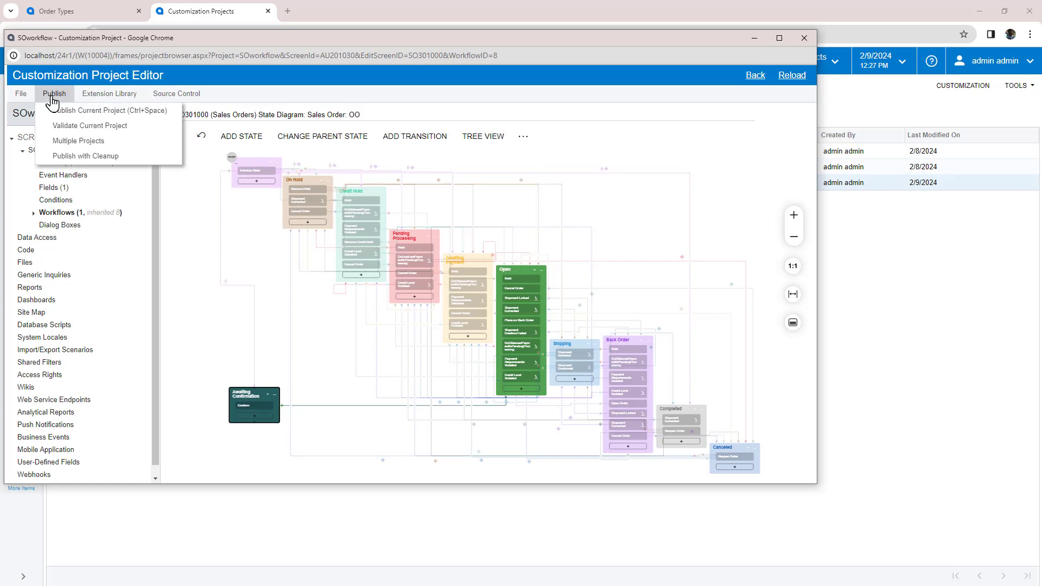
left_click(73, 111)
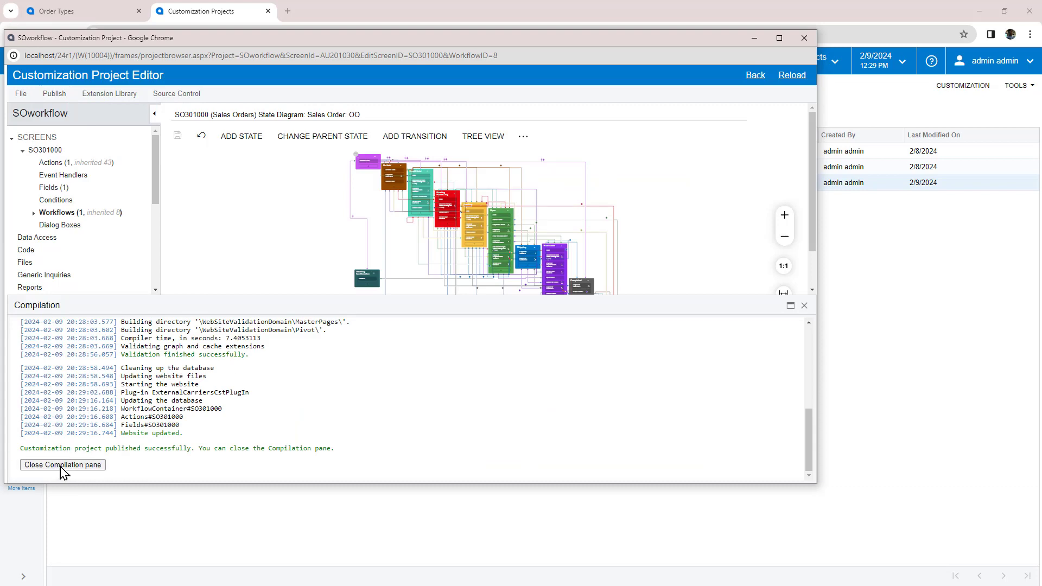
left_click(63, 468)
left_click(804, 38)
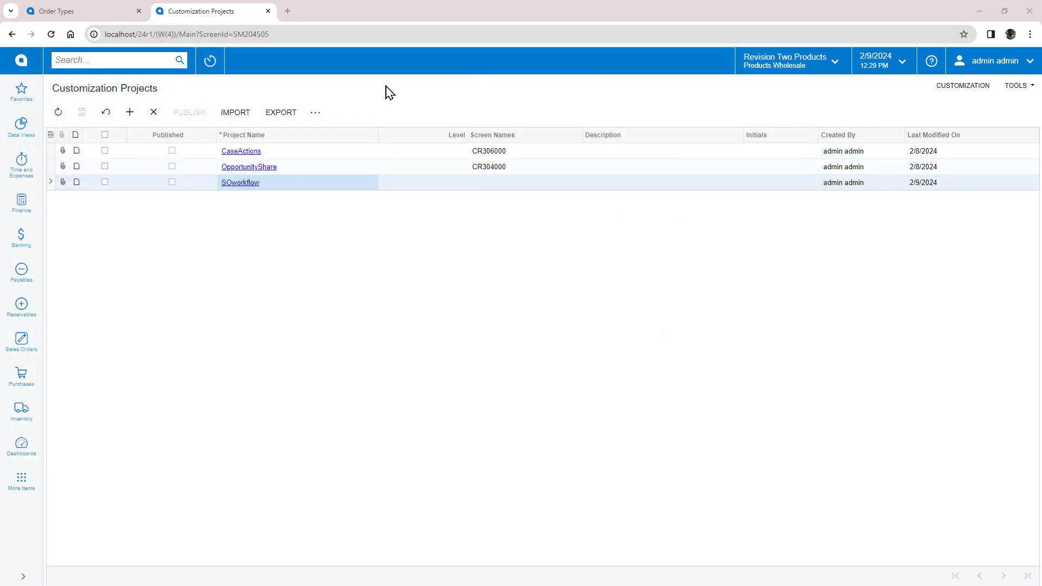
left_click(106, 112)
Create a new OO sales order for a customer with one AACOMPUT01 line at default quantity
left_click(57, 11)
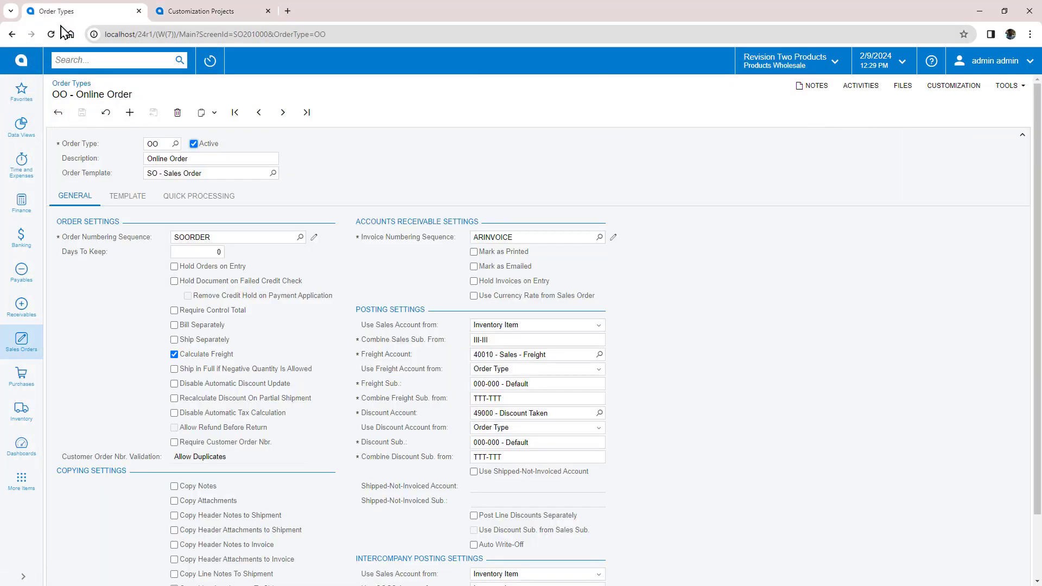
left_click(31, 341)
left_click(116, 137)
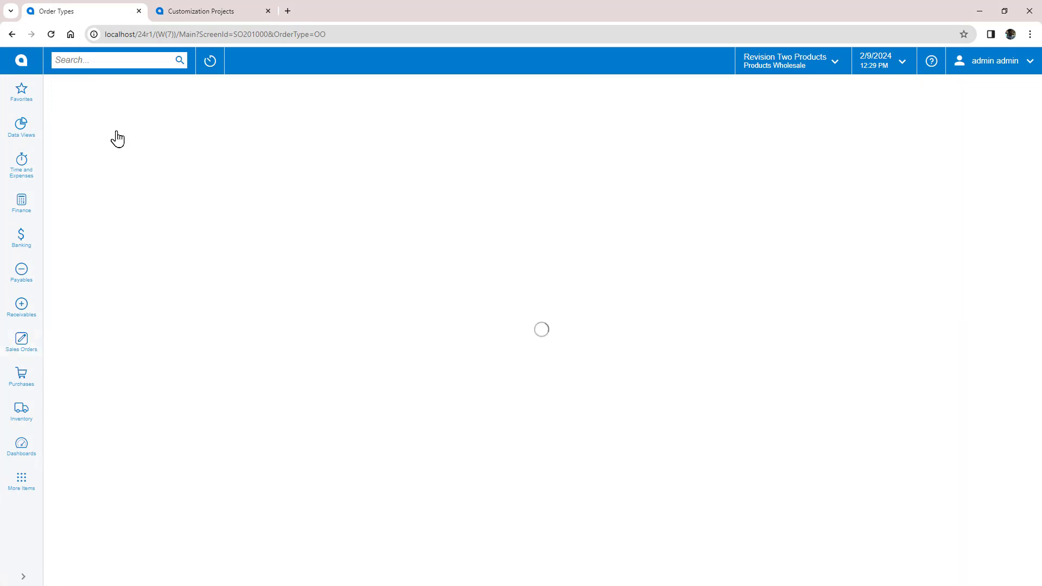
type("OO")
key("Tab")
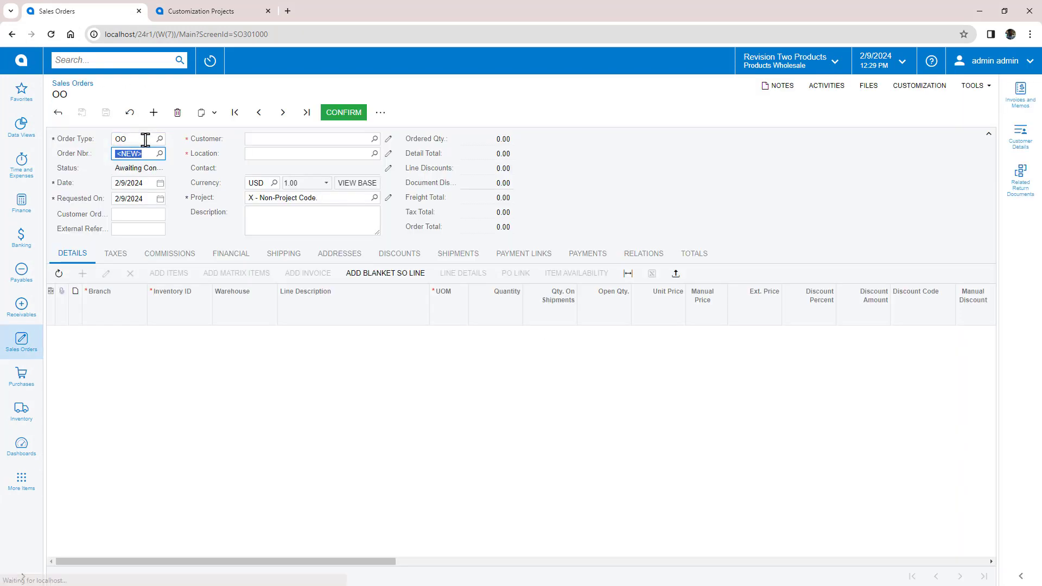
left_click(258, 140)
type("ba")
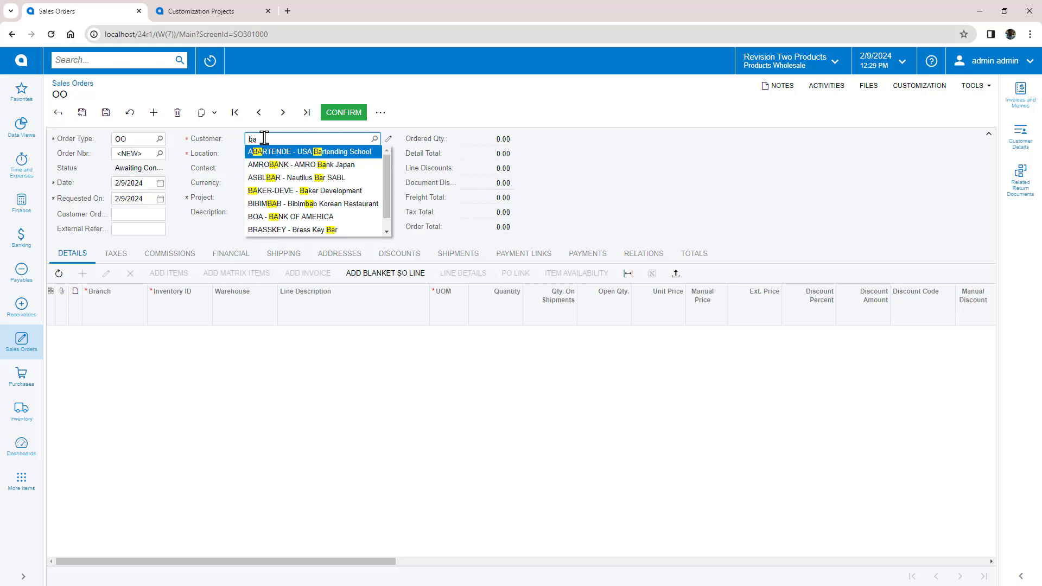
key("Return")
left_click(89, 274)
left_click(179, 333)
type("aa")
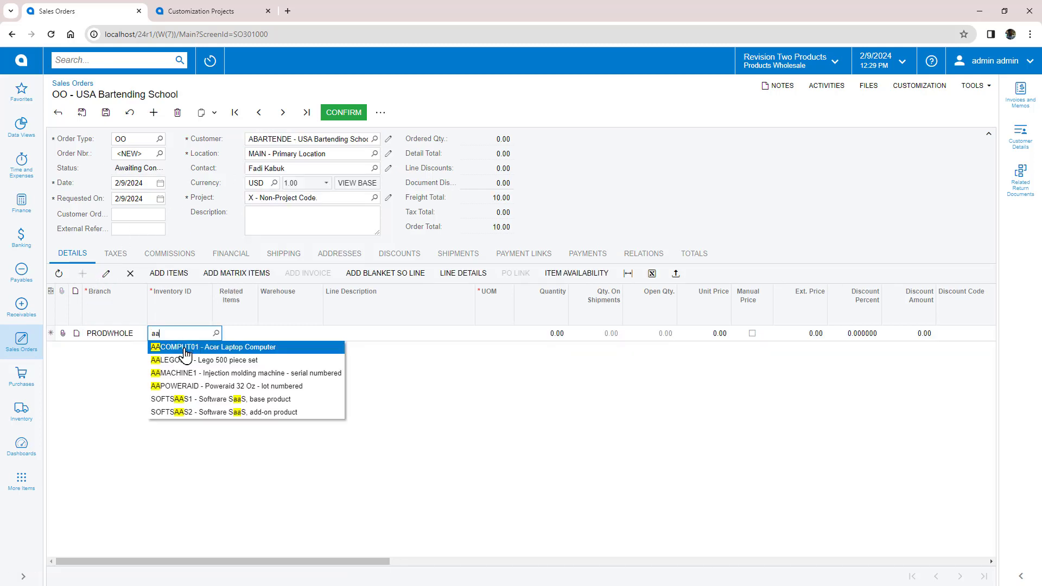
key("Return")
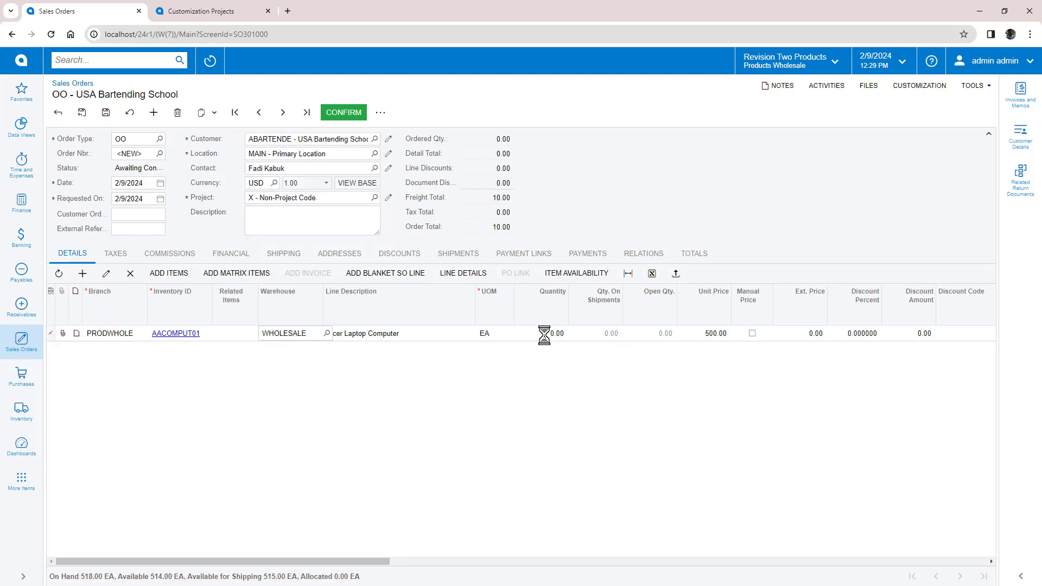
key("Tab")
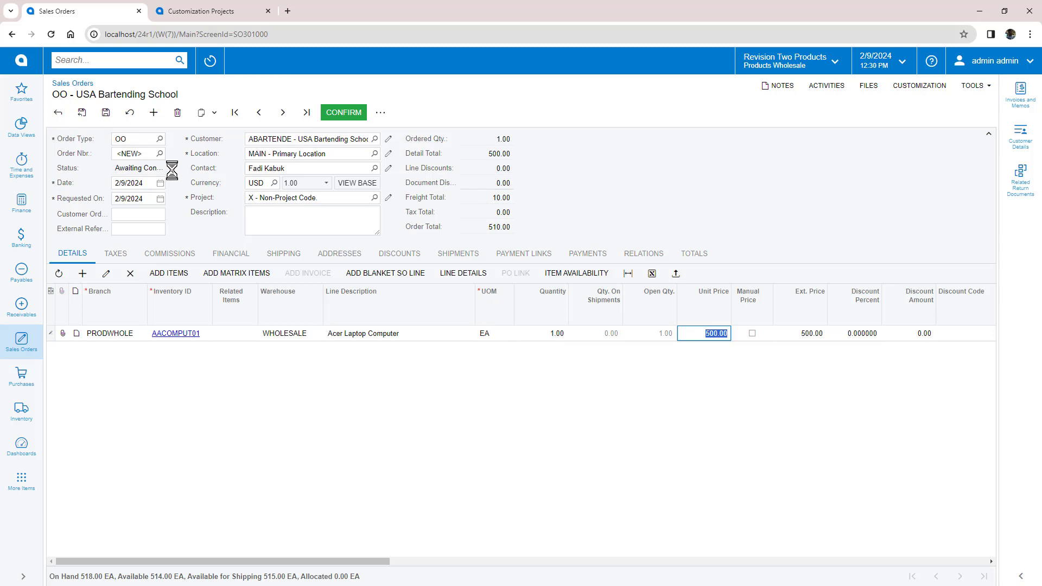
Confirm the order to Open, then put it on hold and remove the hold
left_click(334, 115)
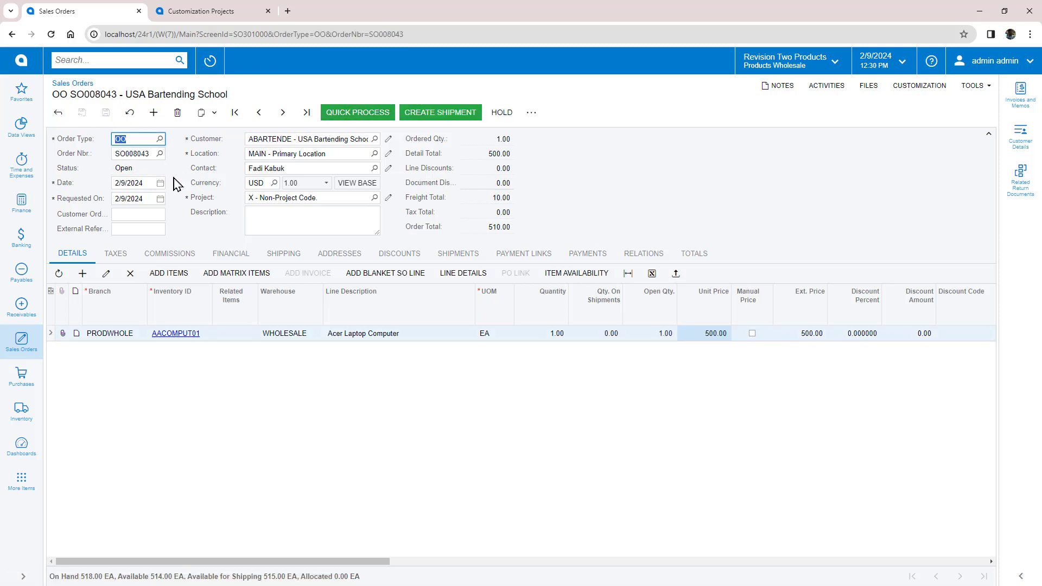
left_click(502, 112)
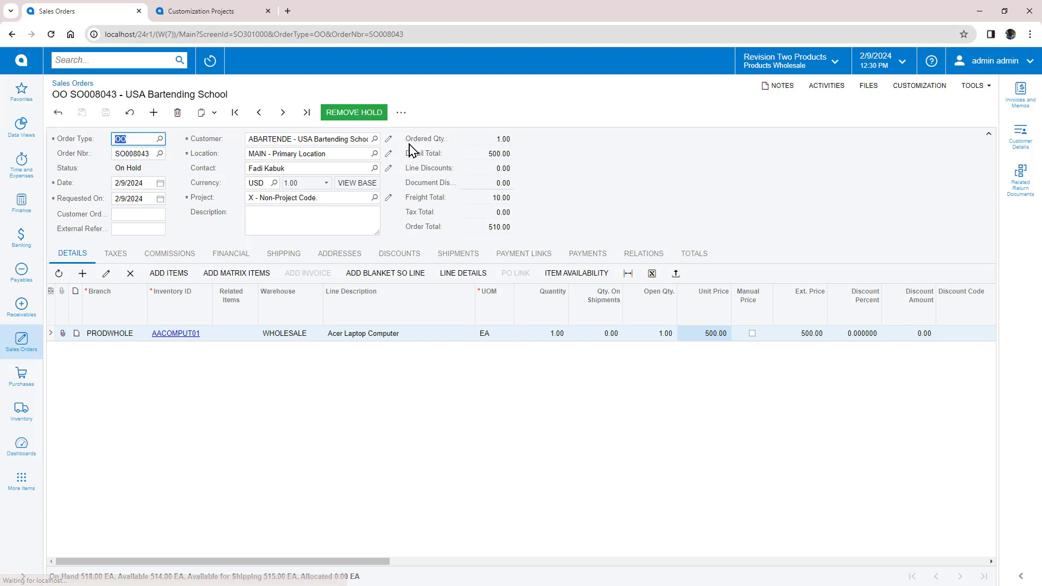
left_click(350, 111)
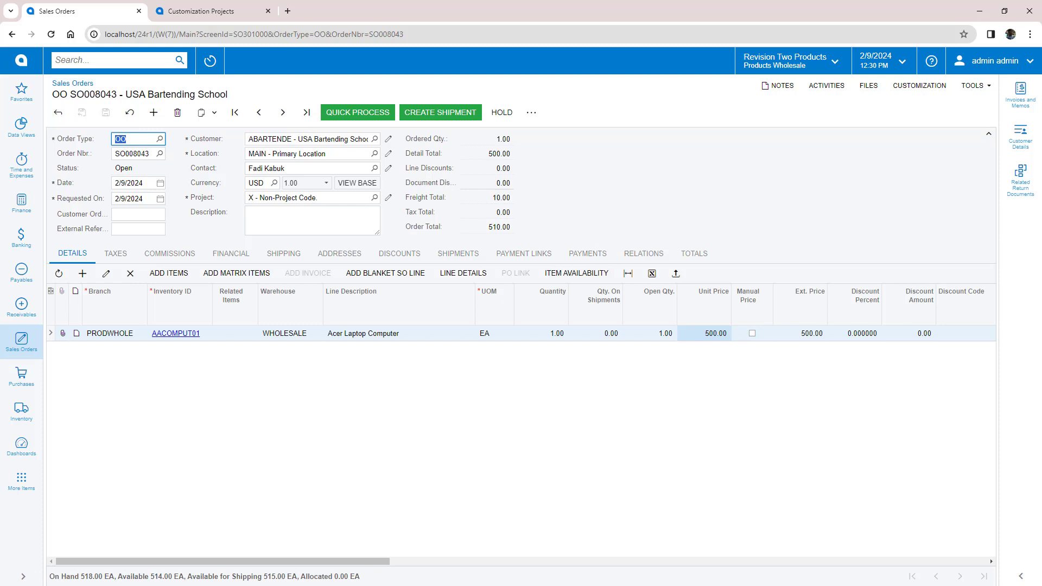
Add an active workflow based on SO workflow with type SO and subtype BO
left_click(220, 11)
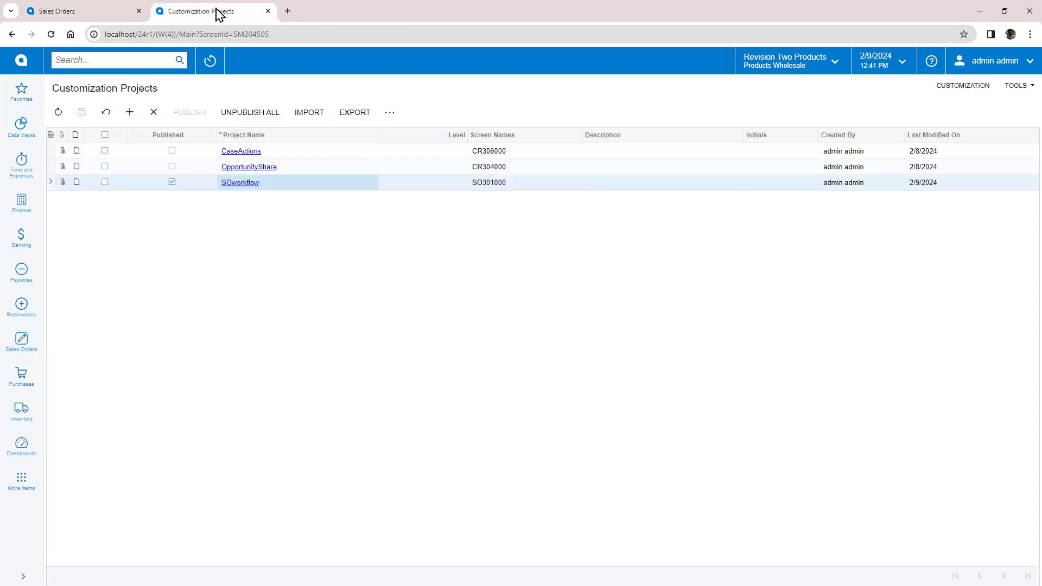
left_click(241, 186)
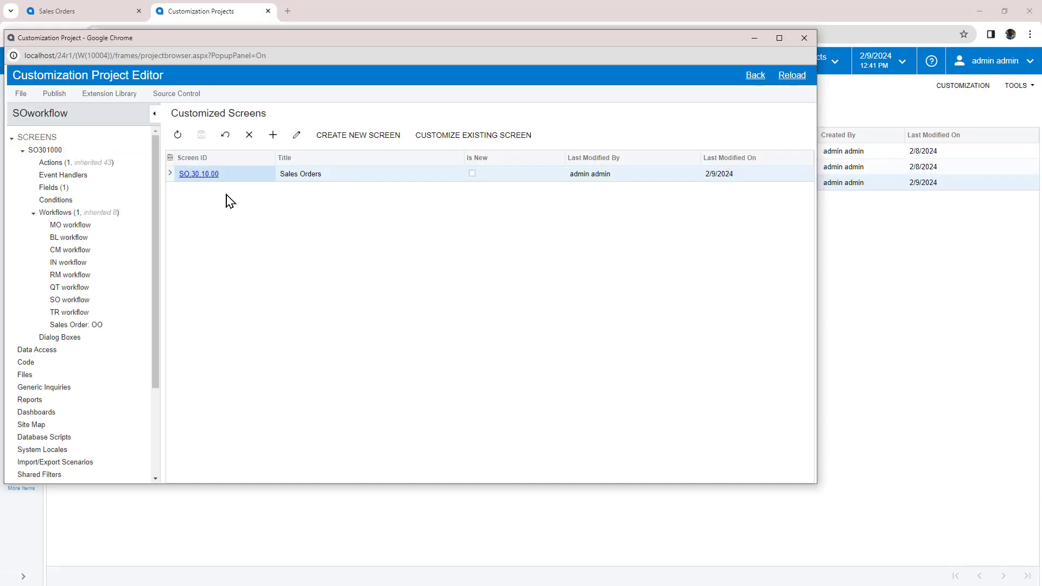
left_click(57, 213)
left_click(228, 140)
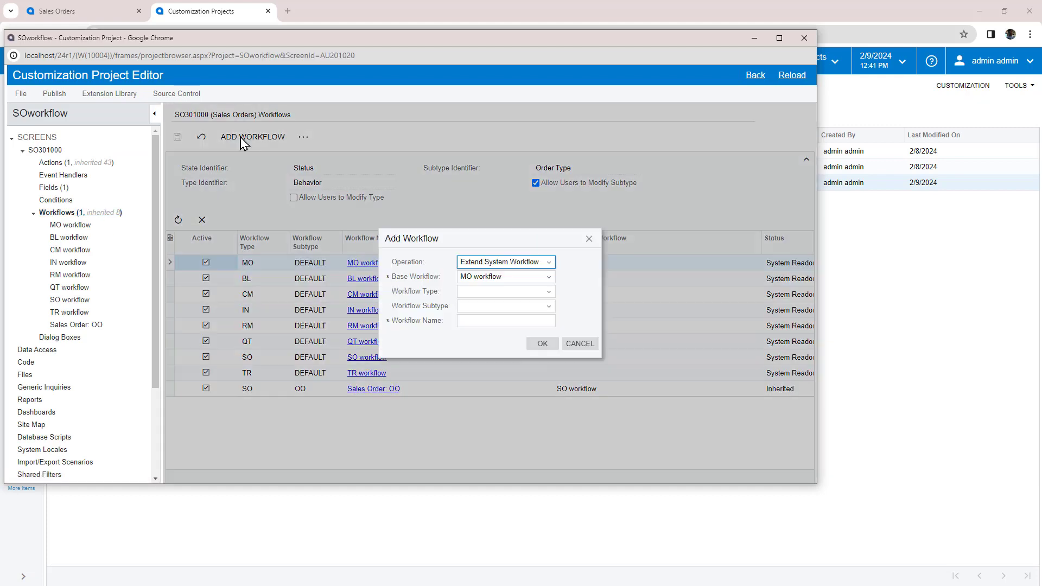
left_click(473, 281)
left_click(468, 319)
left_click(473, 293)
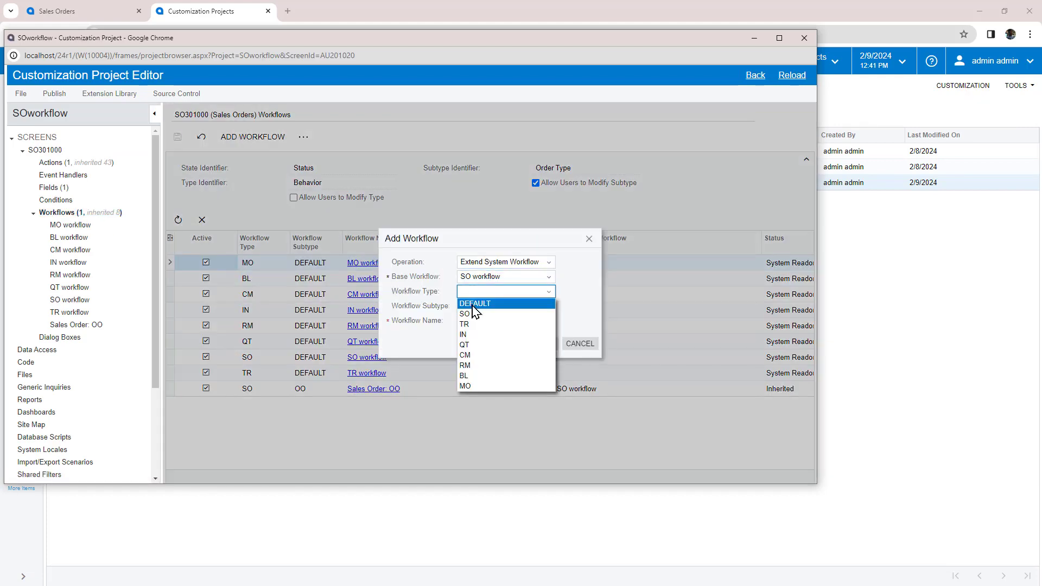
left_click(473, 317)
left_click(472, 306)
left_click(521, 340)
left_click(542, 343)
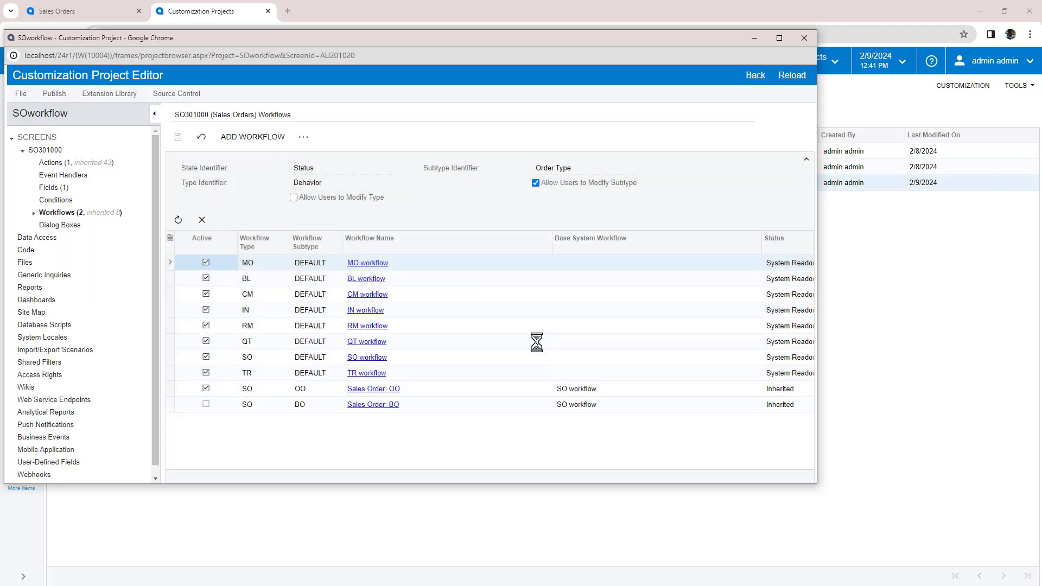
left_click(208, 407)
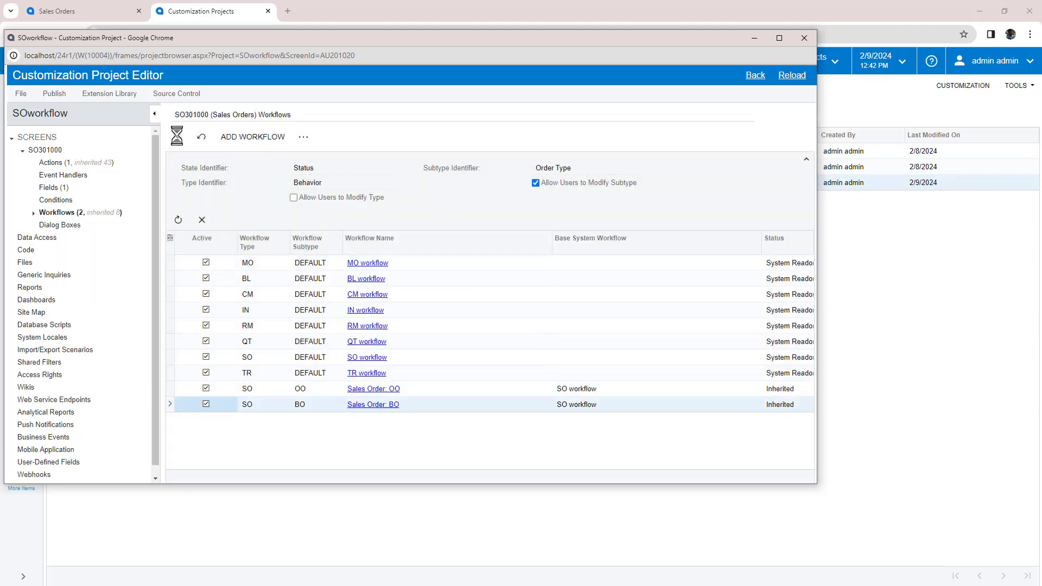
In the Sales Order: BO diagram, add a new state described 'Invoiced'
left_click(377, 407)
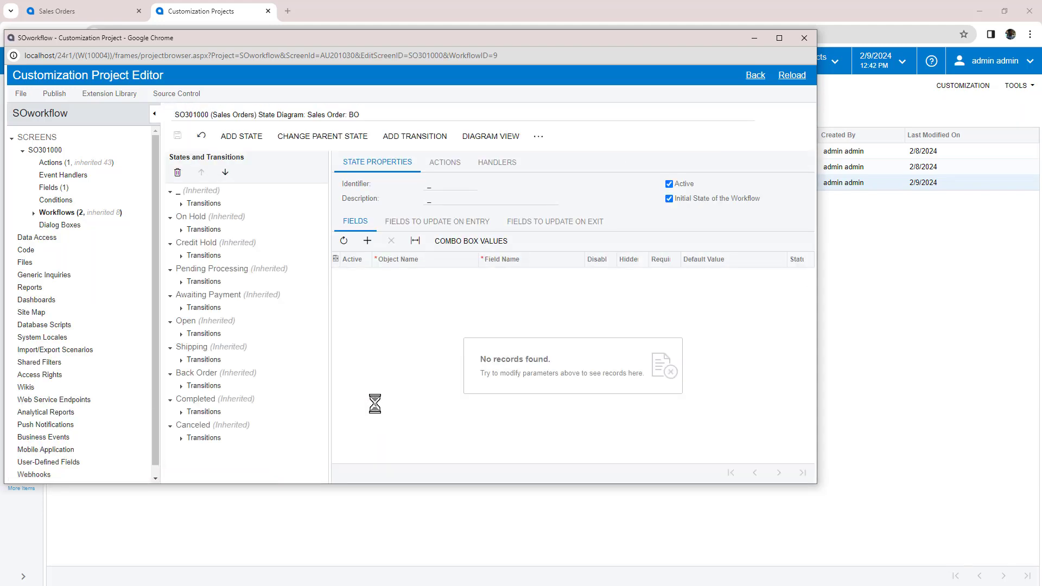
left_click(241, 136)
type("y")
left_click(477, 290)
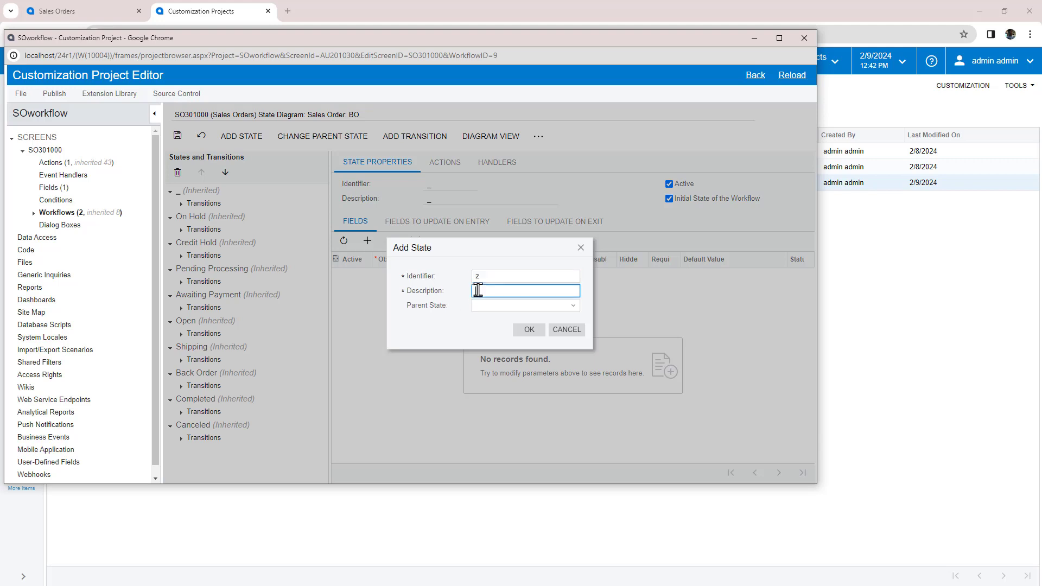
type("Invoiced")
key("Return")
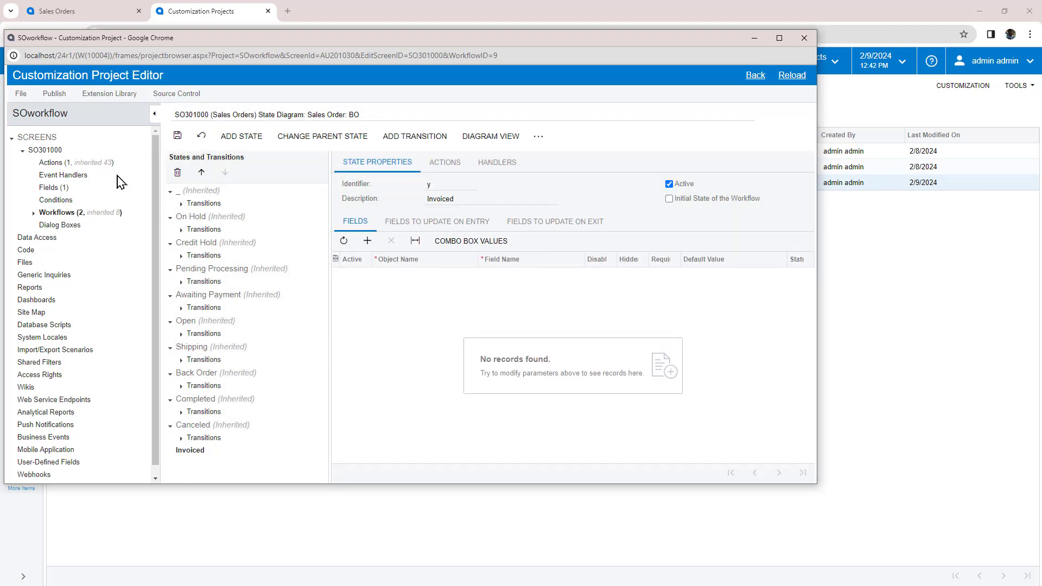
Define the IsBilled condition with one row: Unbilled Balance Equals 0
left_click(57, 200)
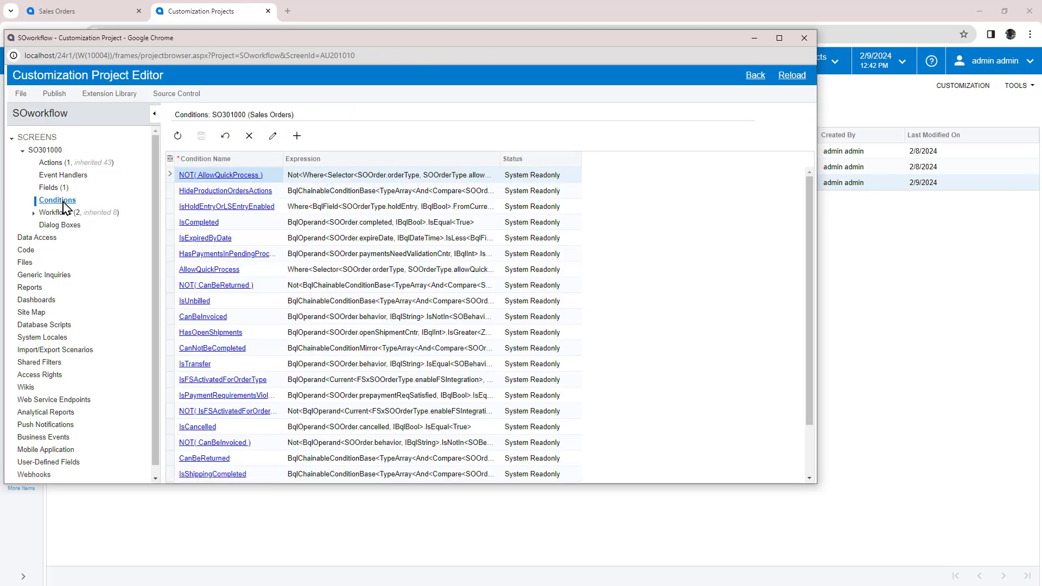
left_click(272, 142)
left_click(365, 166)
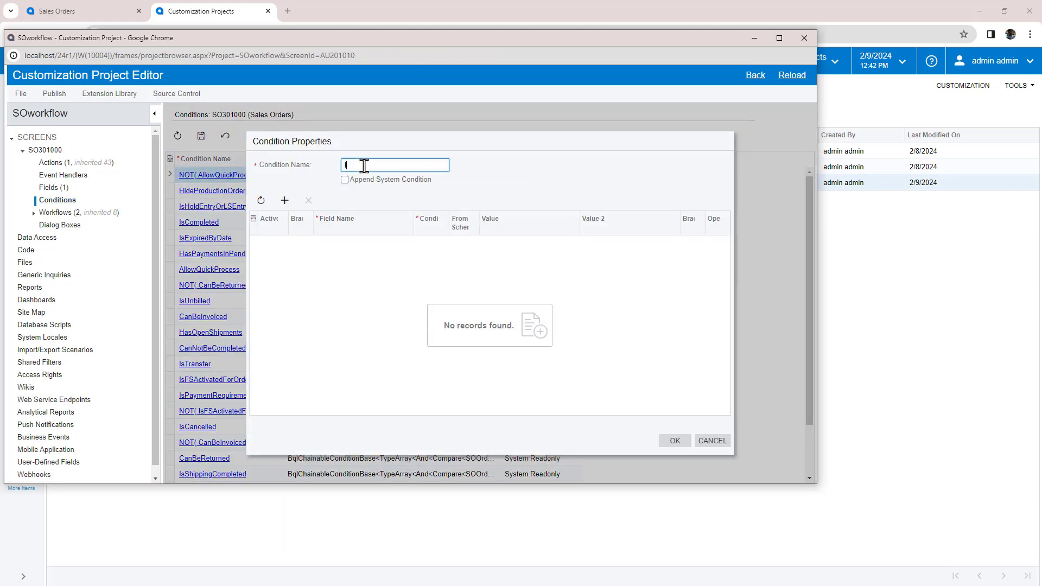
type("IsBilled")
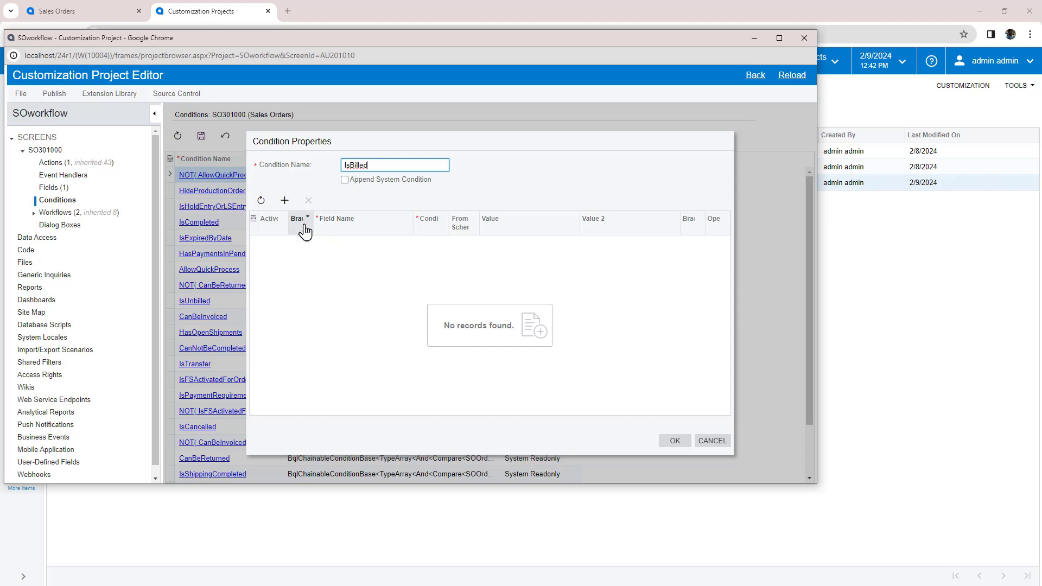
left_click(284, 201)
left_click(354, 250)
type("unbilled")
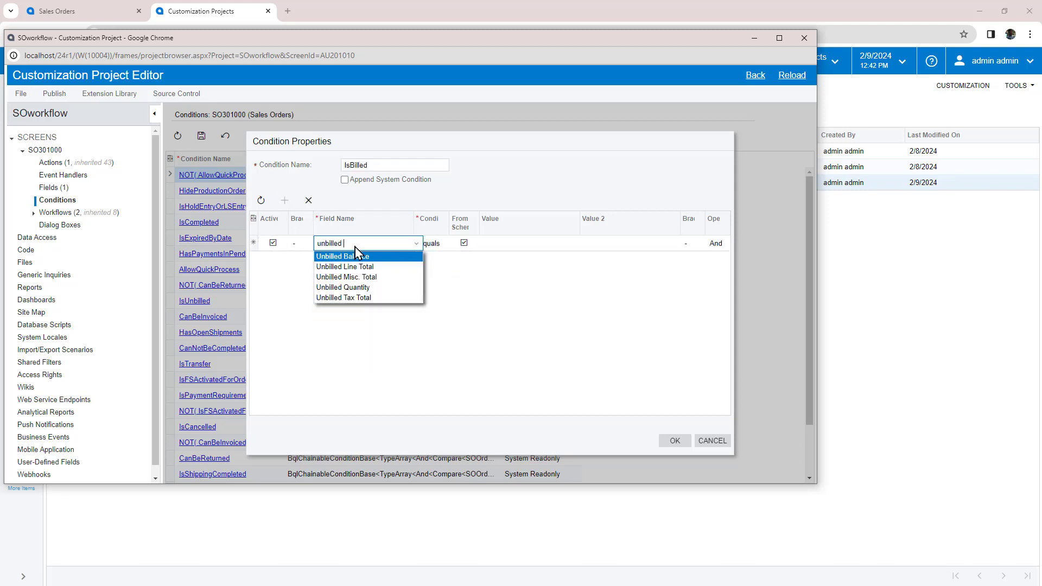
left_click(358, 257)
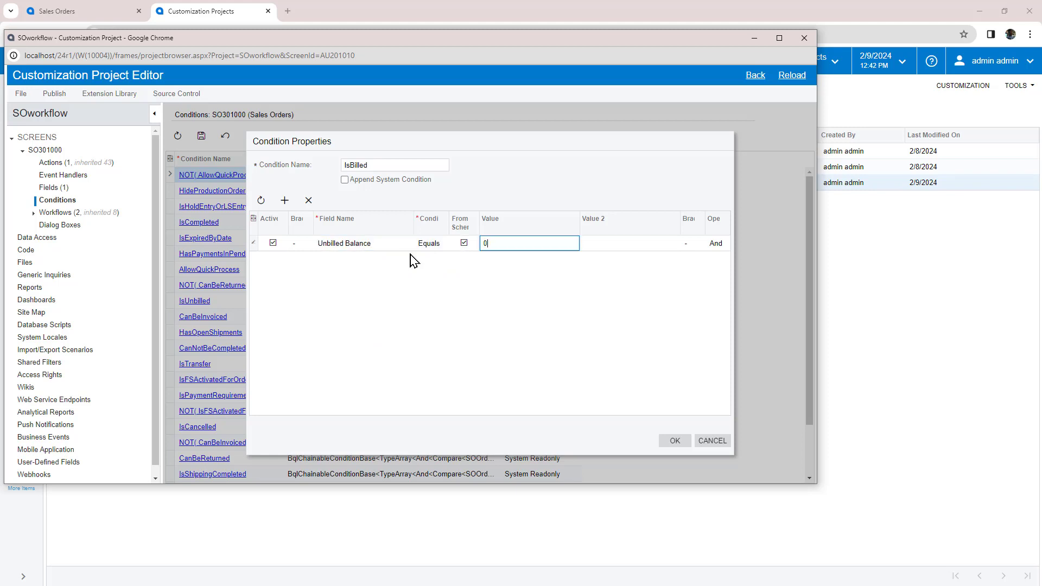
key("Tab")
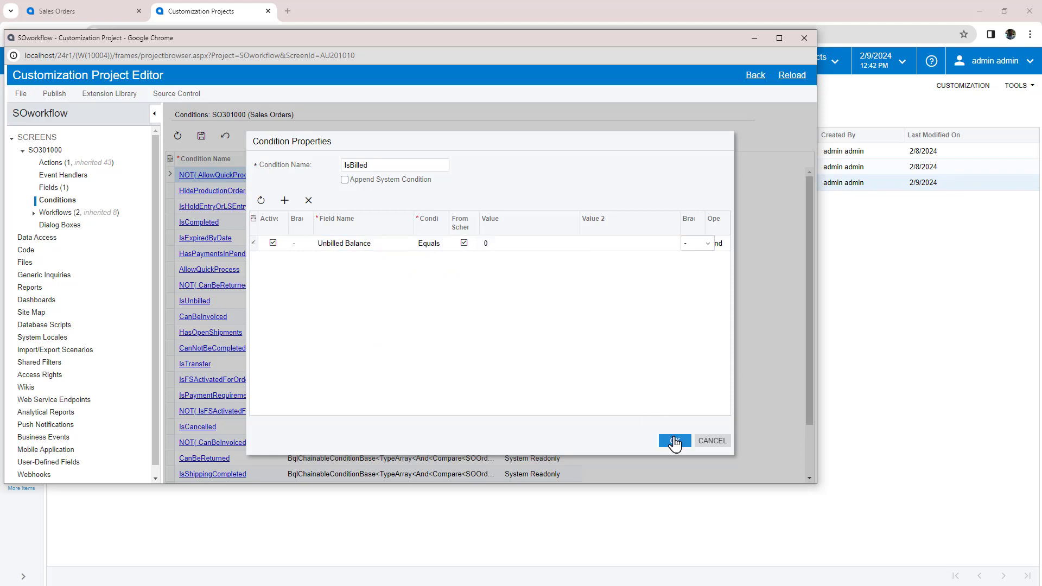
left_click(675, 440)
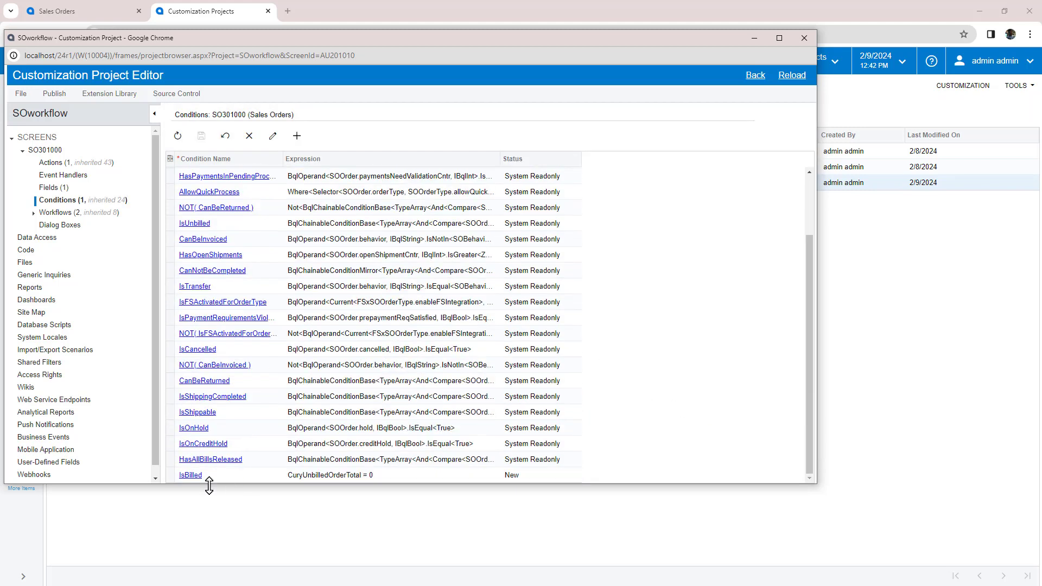
In the Sales Order: BO workflow, add a Completed-to-Invoiced transition on Invoice Linked with condition IsBilled
left_click(33, 212)
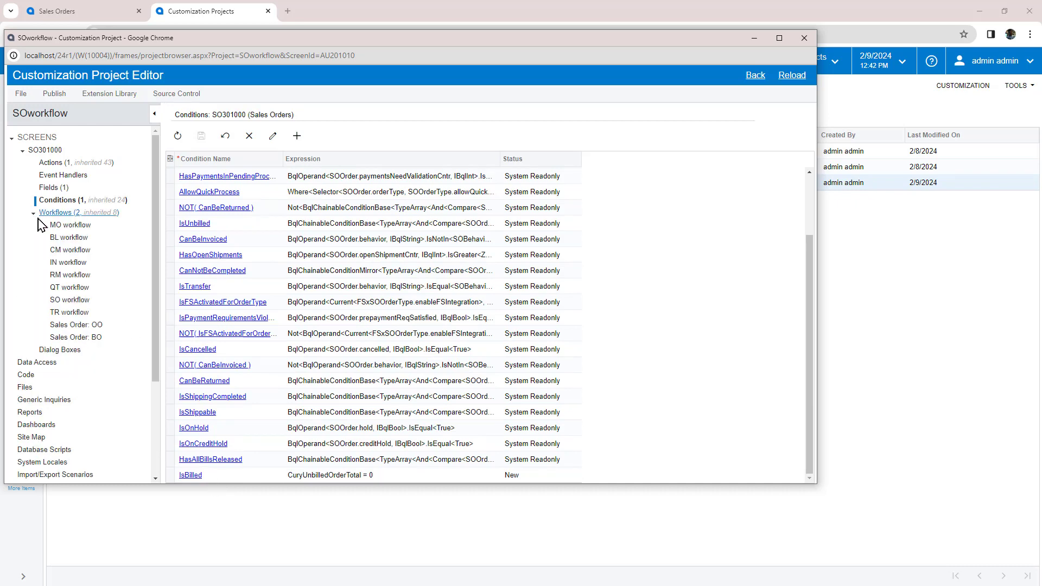
left_click(76, 338)
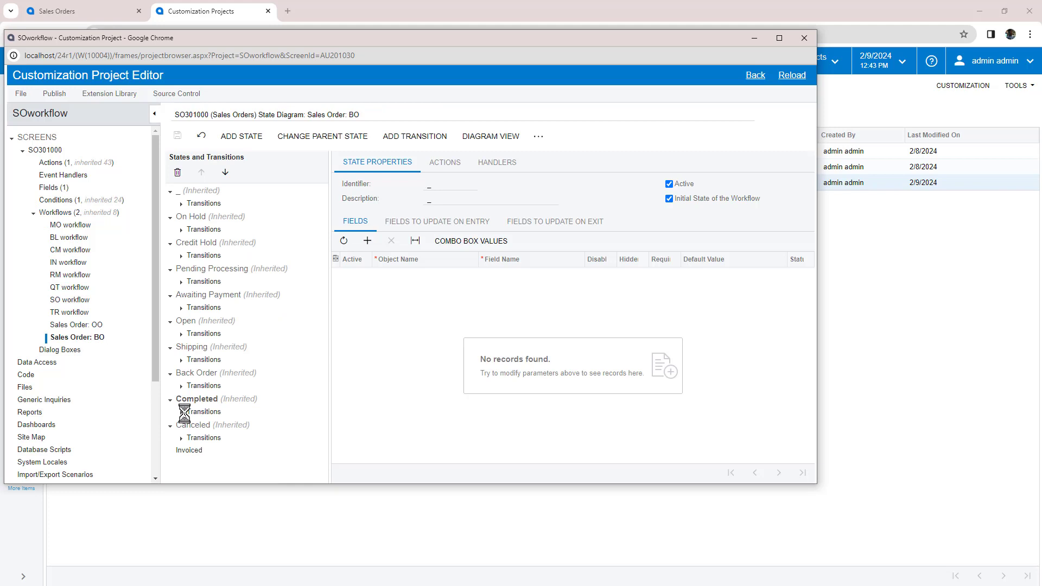
left_click(406, 143)
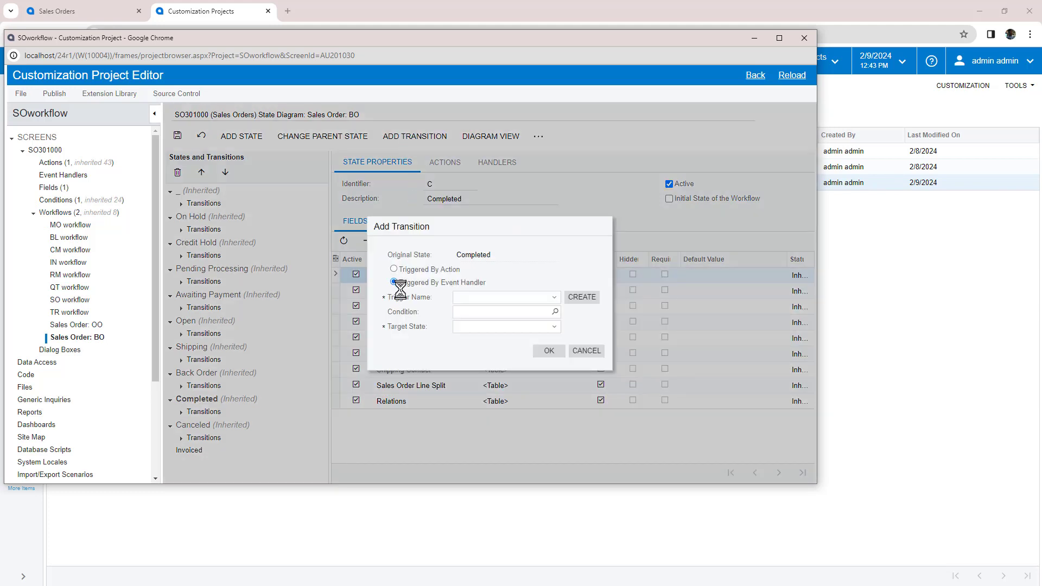
left_click(554, 299)
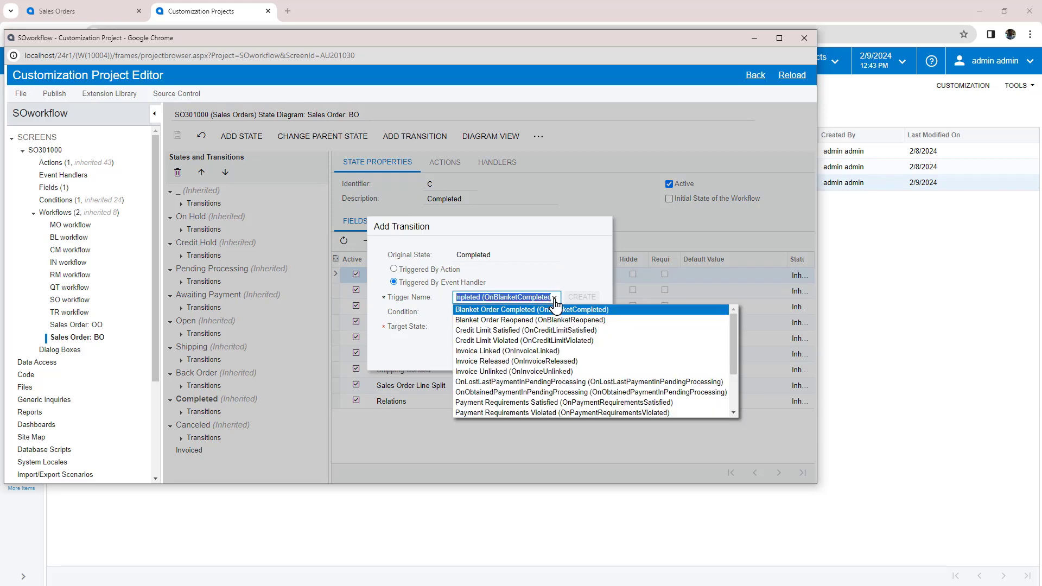
left_click(487, 352)
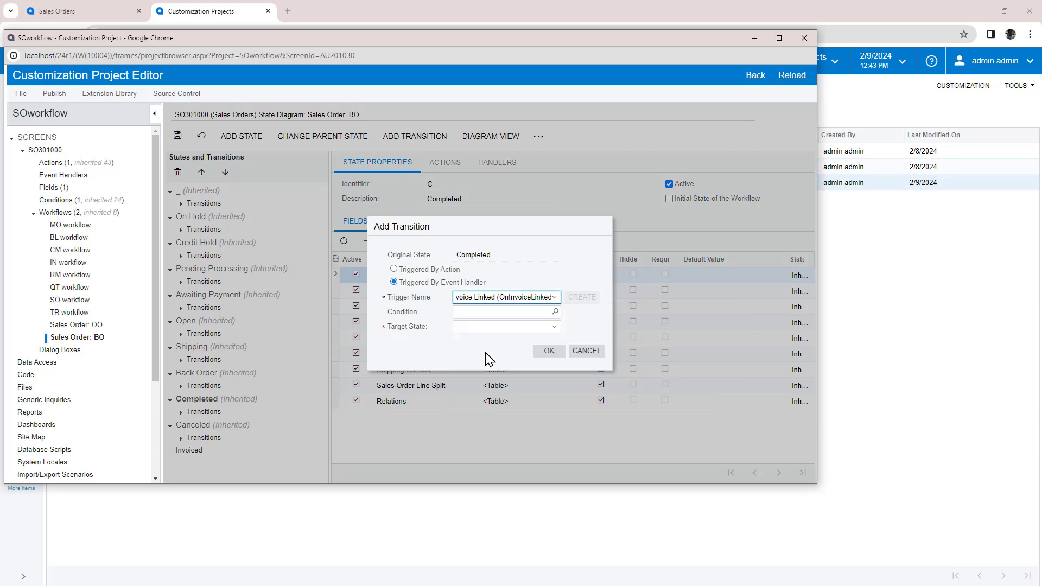
left_click(485, 312)
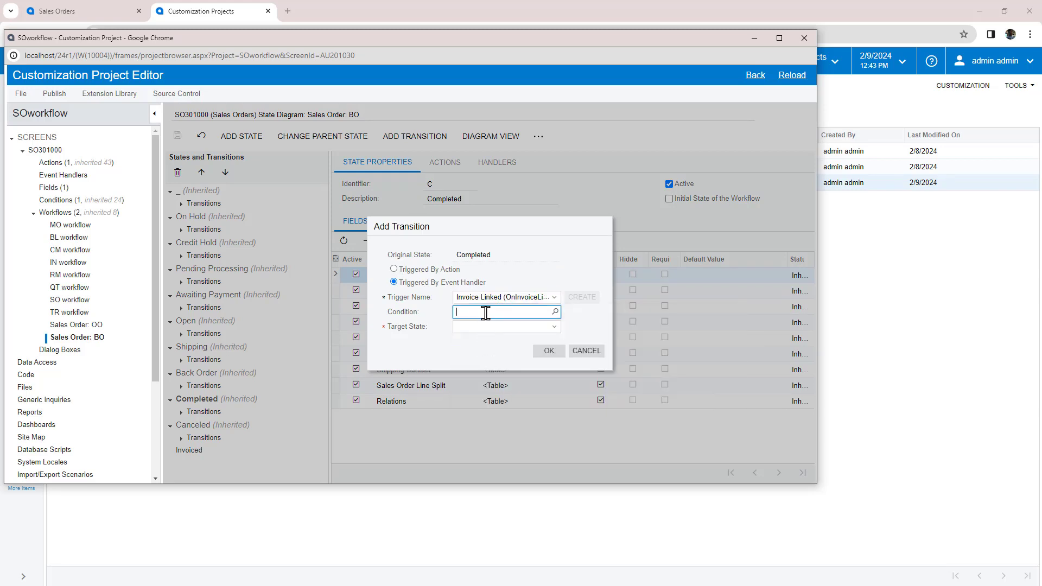
left_click(555, 312)
left_click(672, 292)
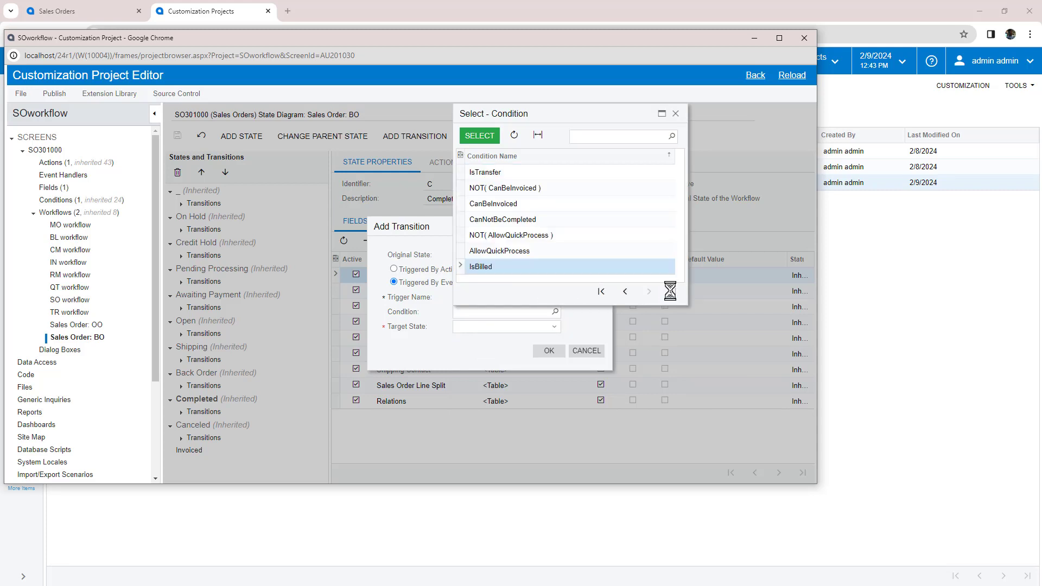
double_click(484, 268)
left_click(510, 326)
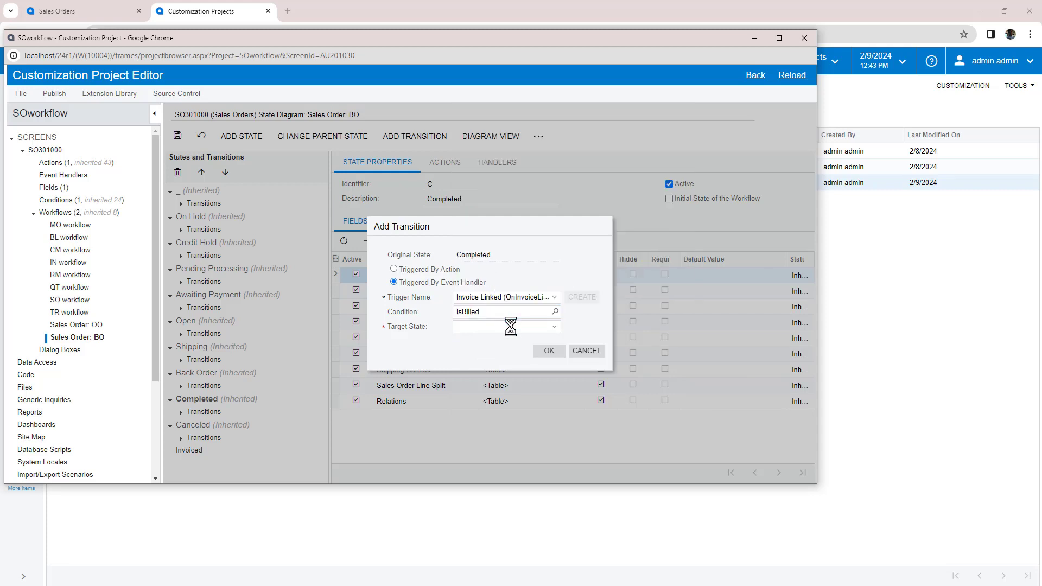
type("Invoiced")
left_click(548, 348)
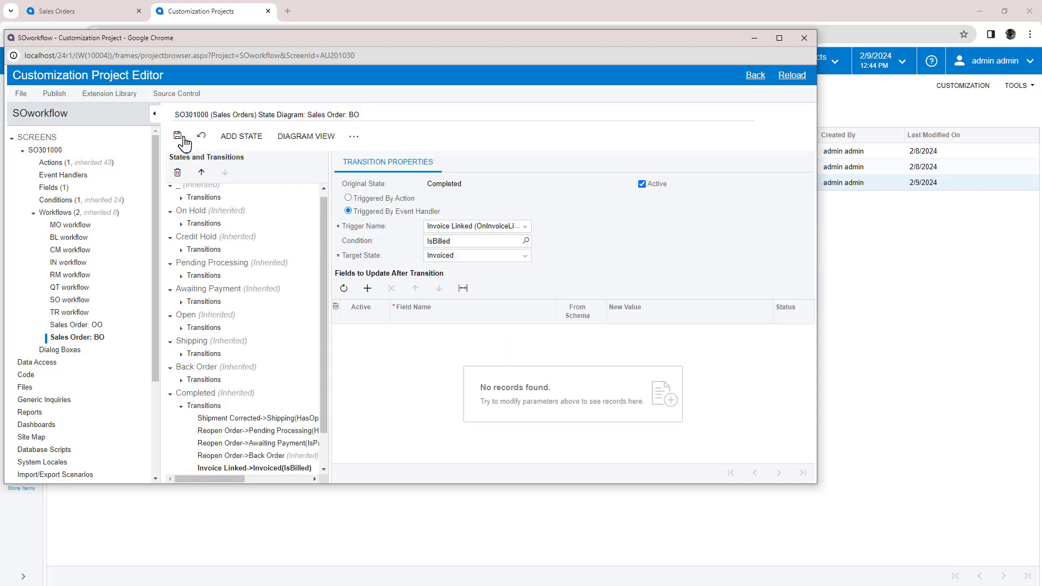
Publish the SOworkflow customization project, close the editor, and go back to order SO008043
left_click(54, 94)
left_click(52, 107)
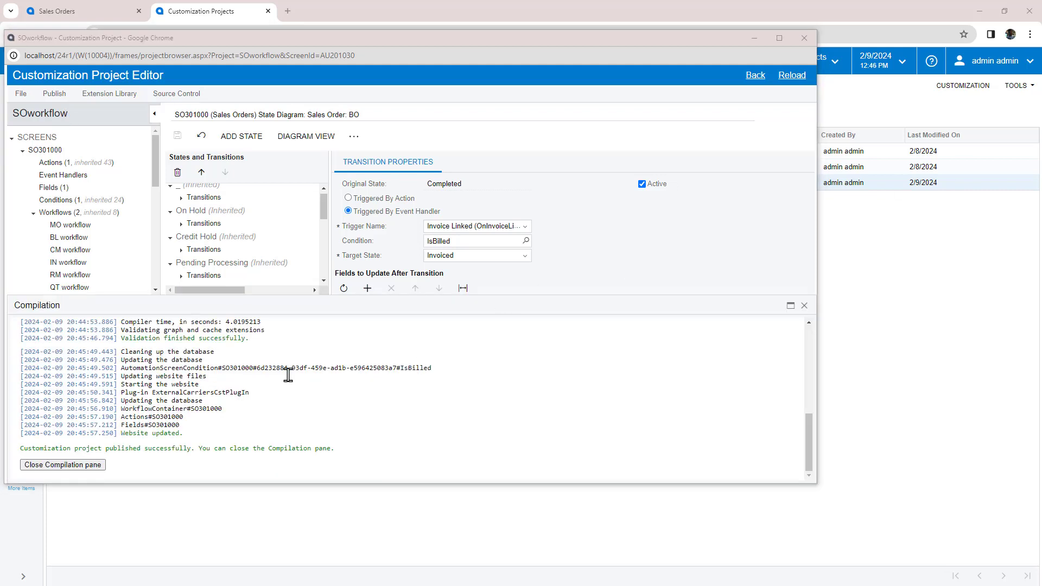
left_click(88, 465)
left_click(804, 37)
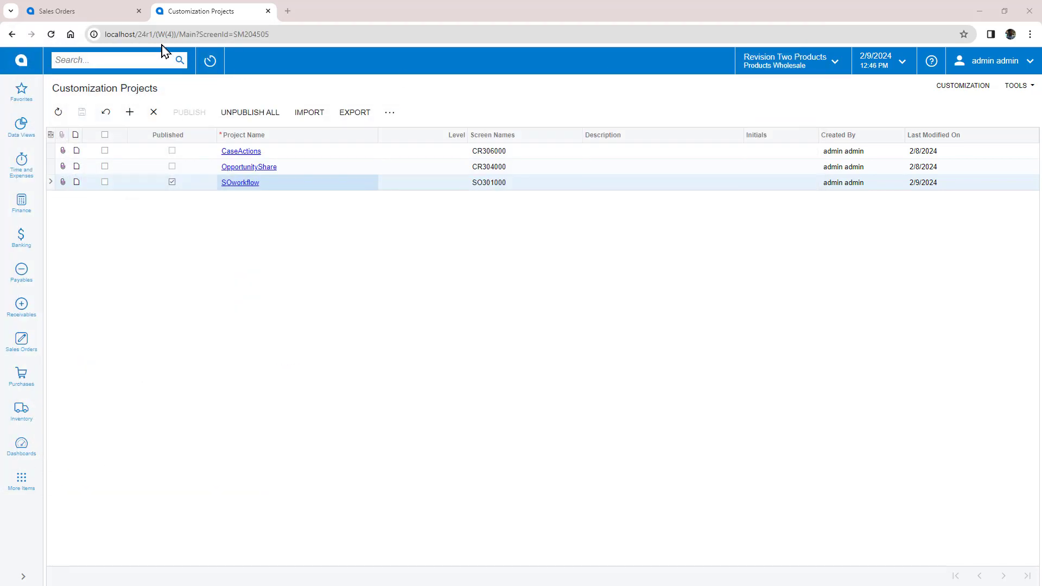
left_click(54, 12)
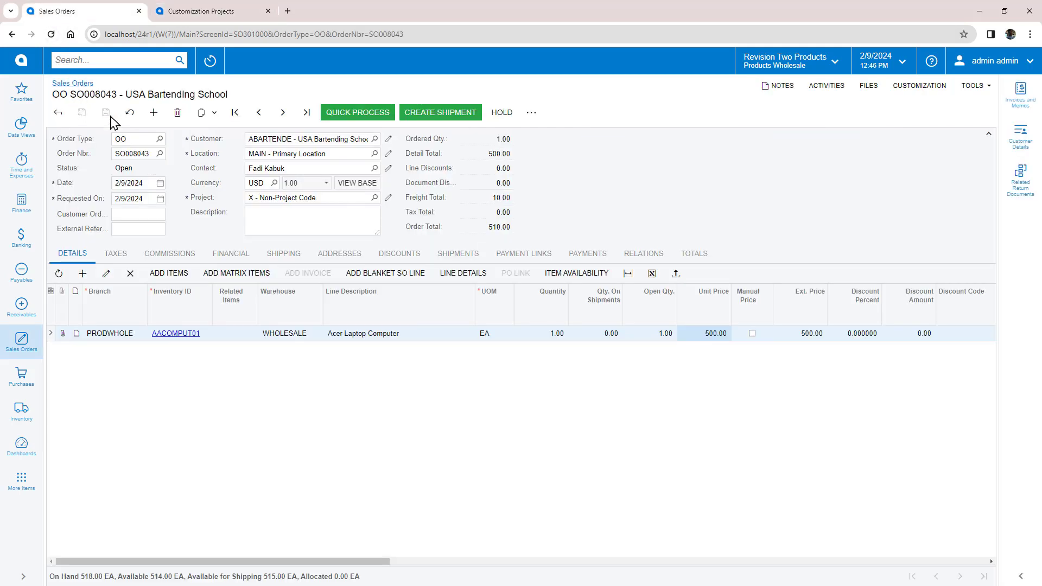
Create and save a BO sales order for customer ABARTENDE with one AACOMPUT01 line
left_click(153, 112)
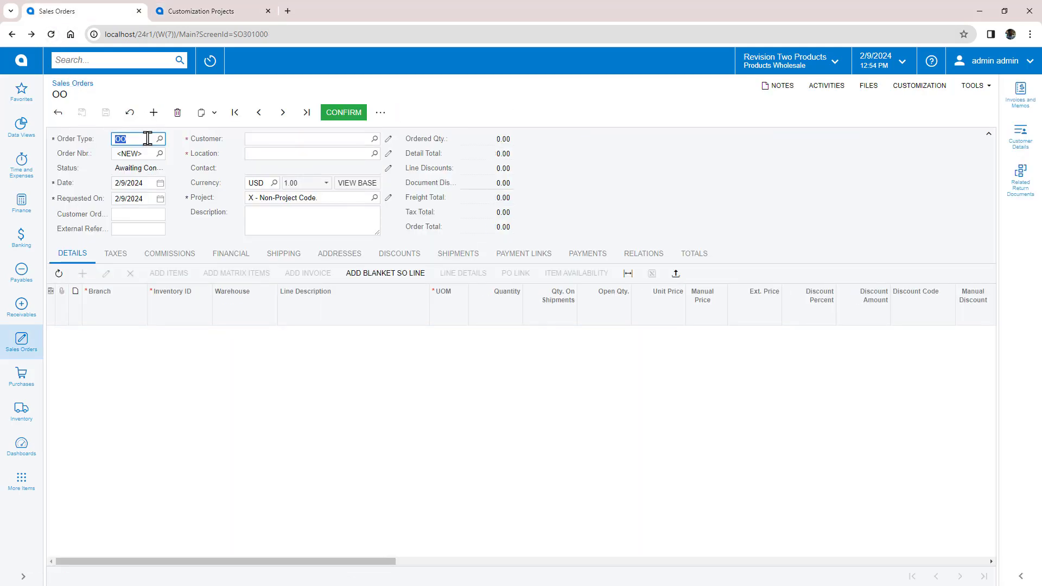
type("BO")
key("Tab")
left_click(253, 140)
type("ab")
key("Return")
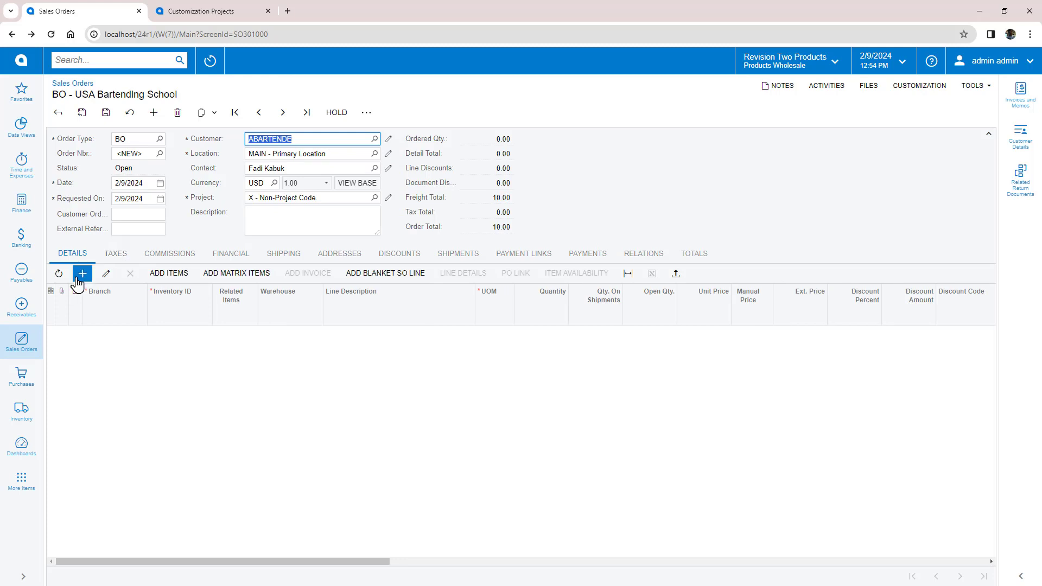
left_click(82, 274)
type("aa")
key("Return")
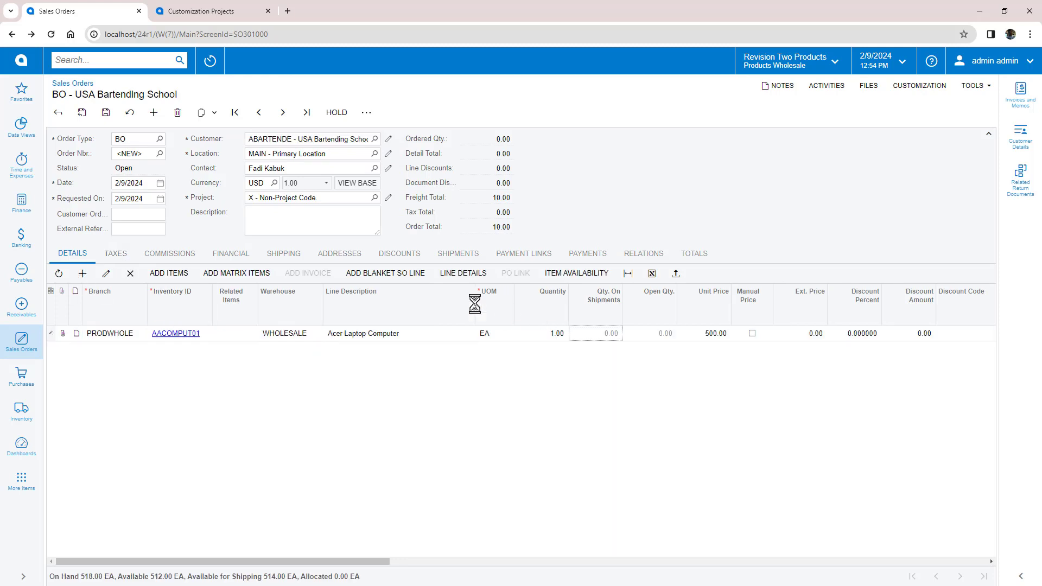
left_click(105, 113)
Create shipment 005603 for order SO008045 and view it on the Shipments tab
left_click(423, 113)
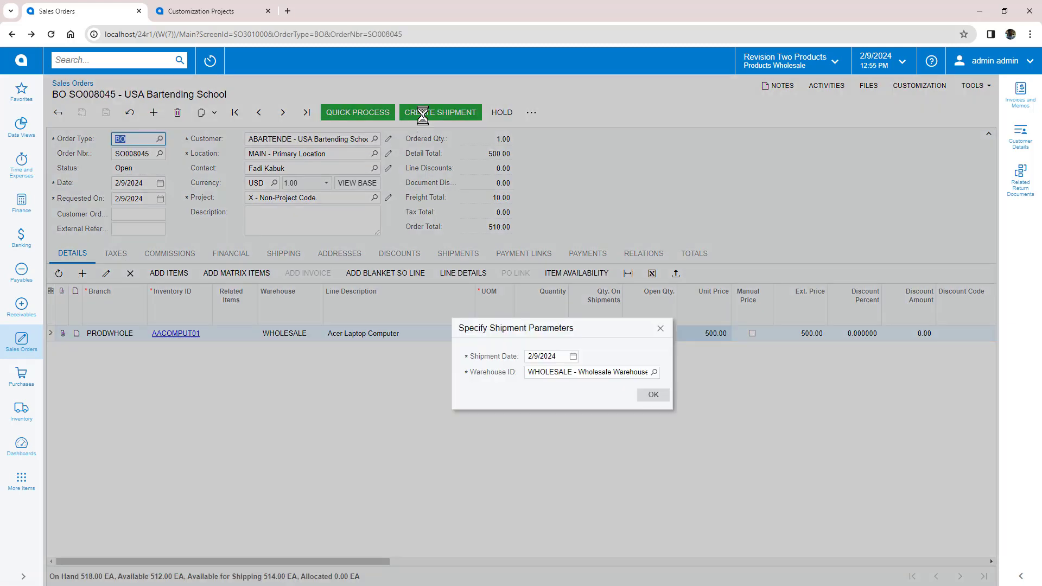
left_click(611, 366)
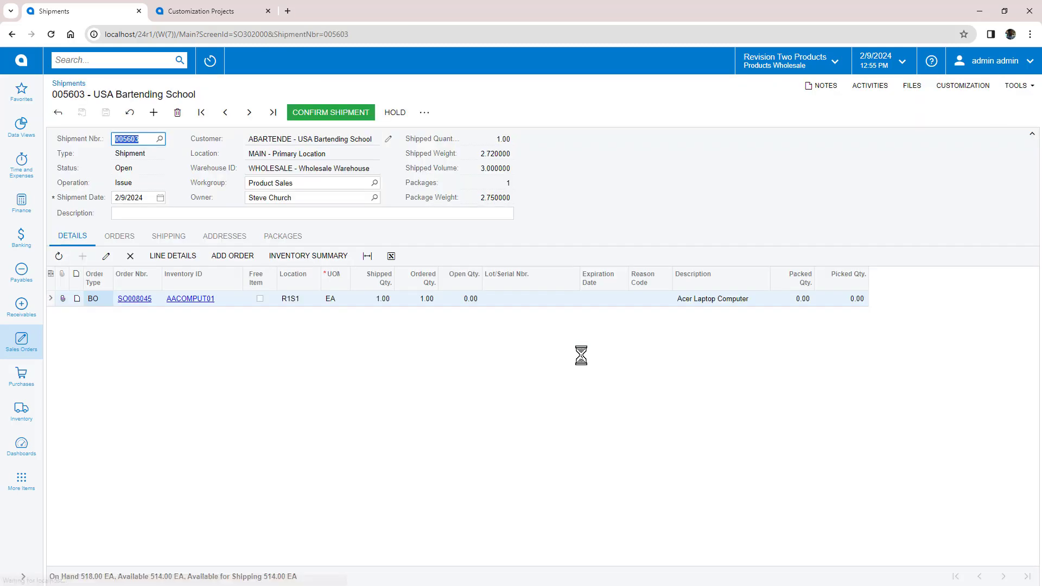
left_click(12, 35)
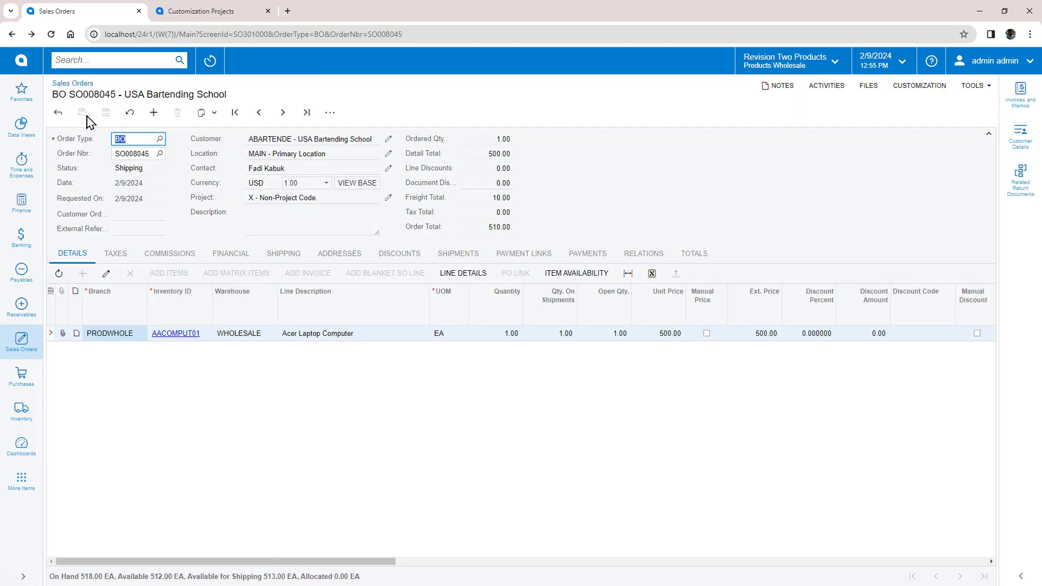
left_click(461, 254)
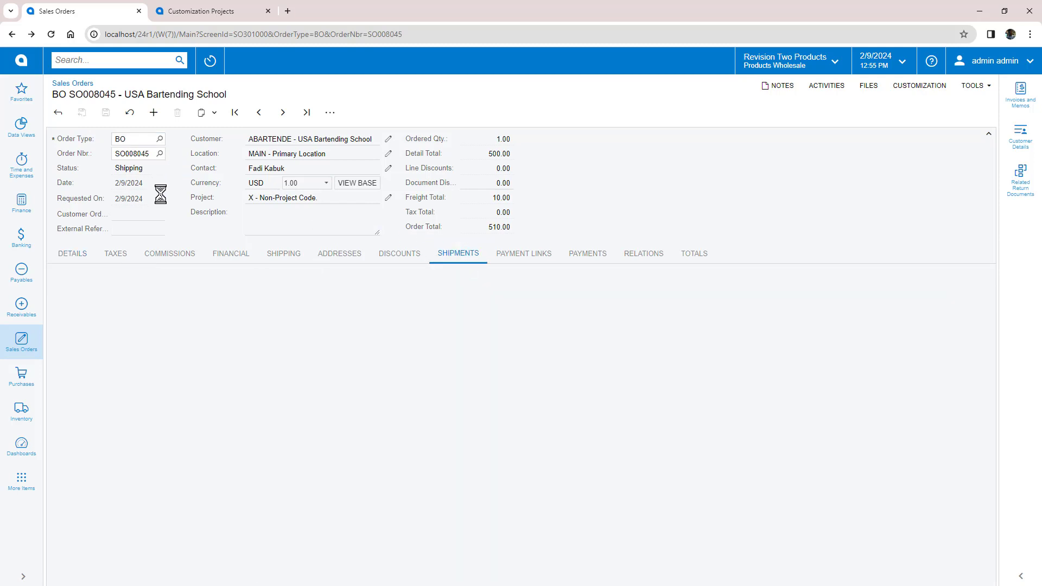
Confirm shipment 005603, prepare its invoice, and refresh order SO008045 to show Invoiced
left_click(175, 317)
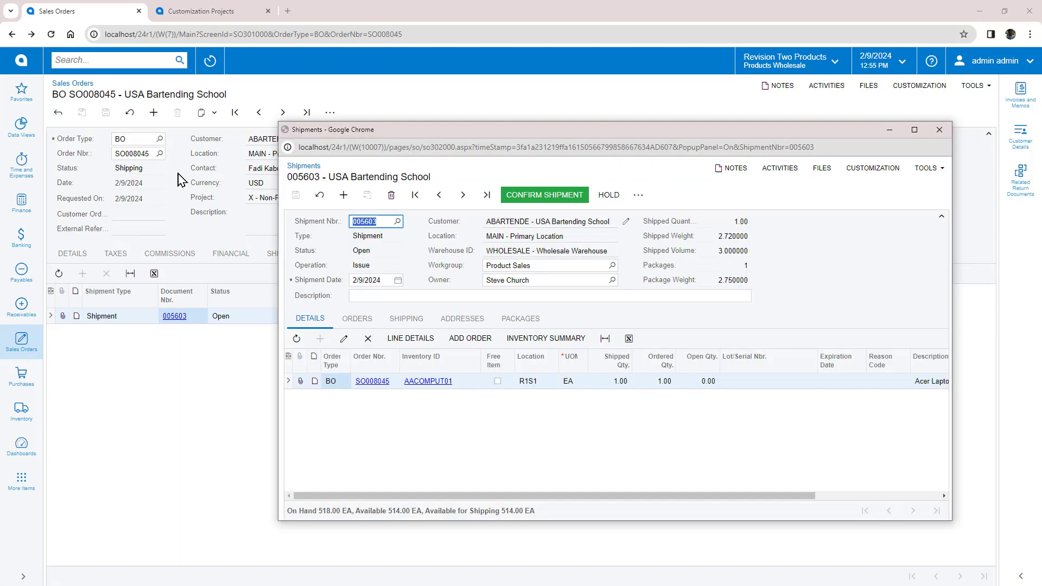
left_click(551, 196)
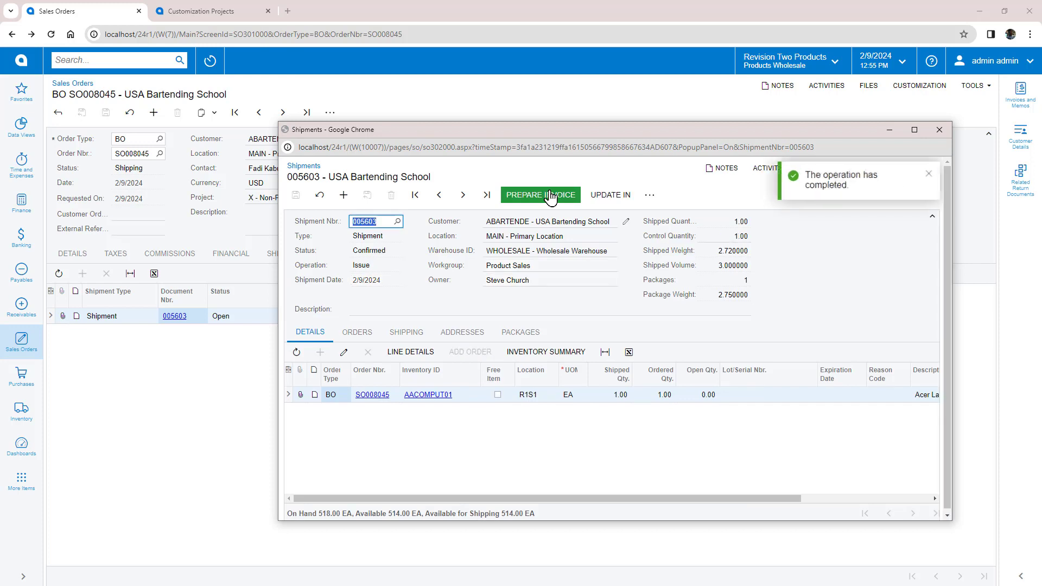
left_click(143, 130)
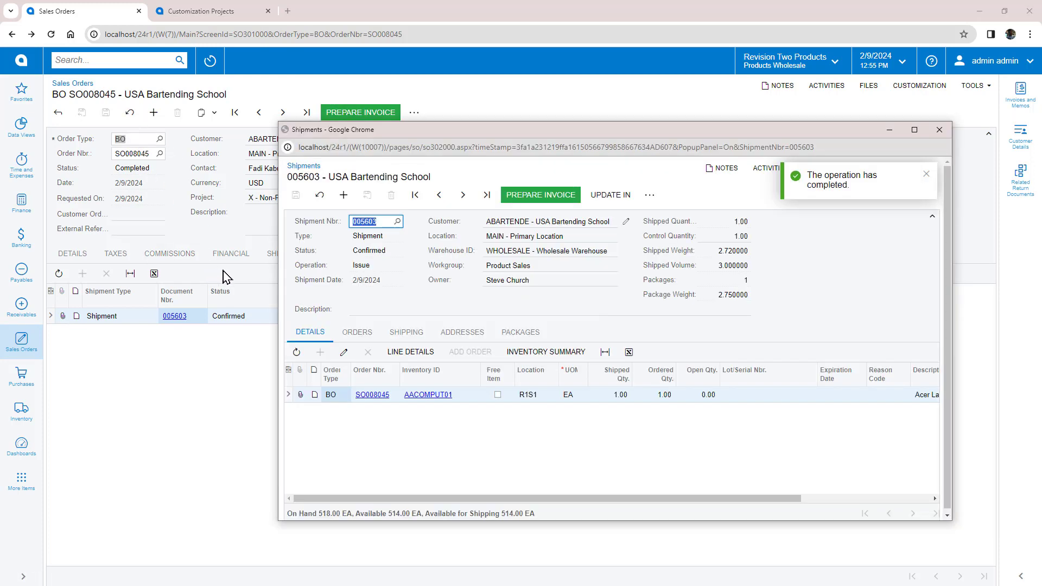
left_click(543, 200)
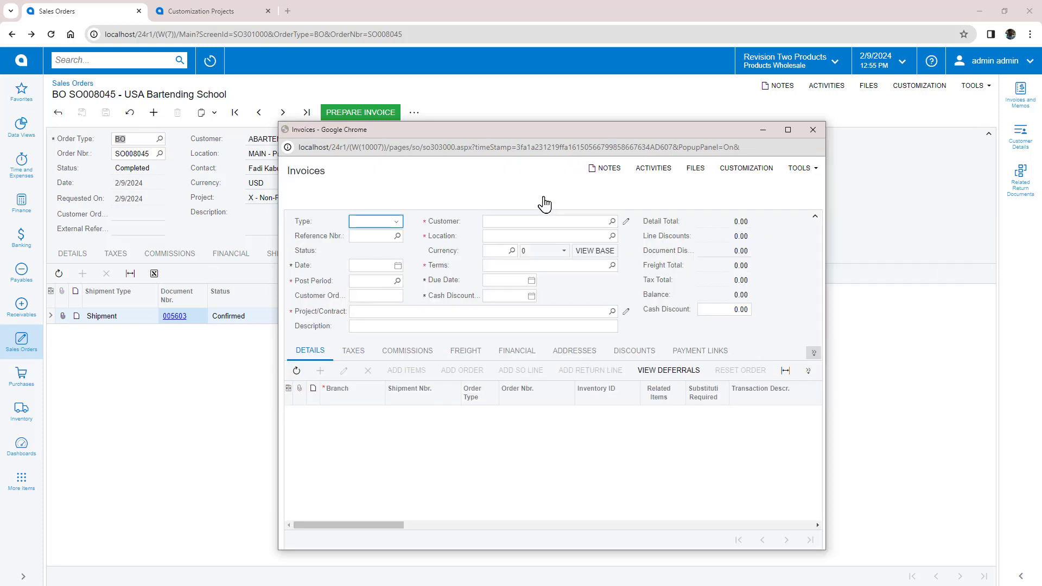
left_click(137, 115)
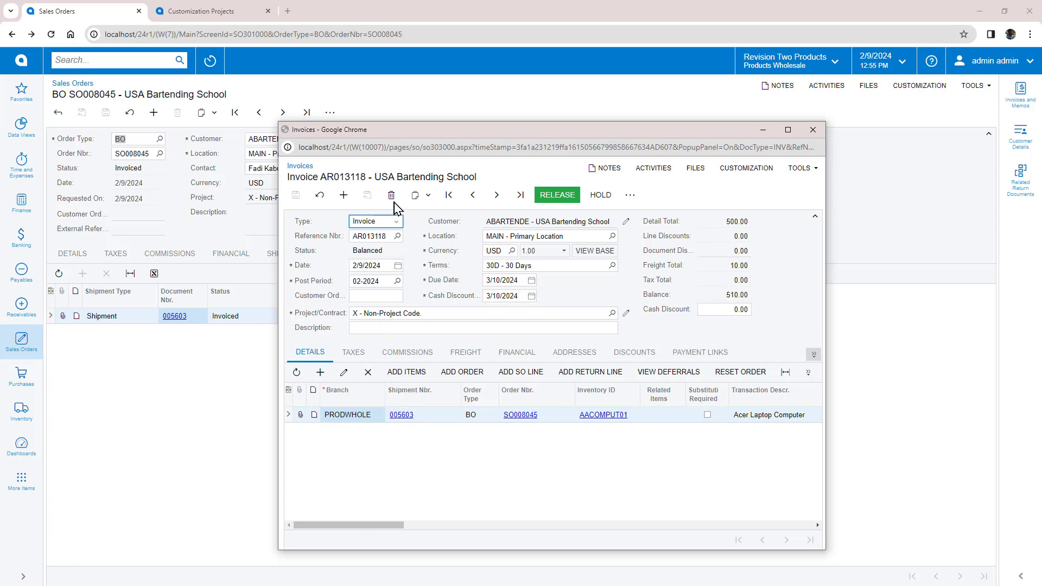
Delete invoice AR013118 and refresh order SO008045
left_click(391, 197)
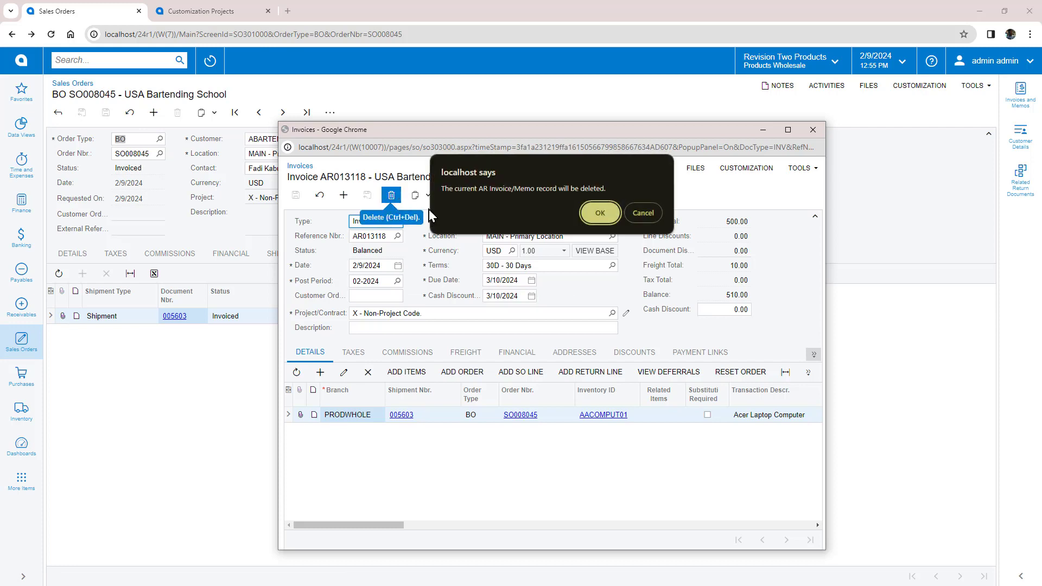
left_click(597, 213)
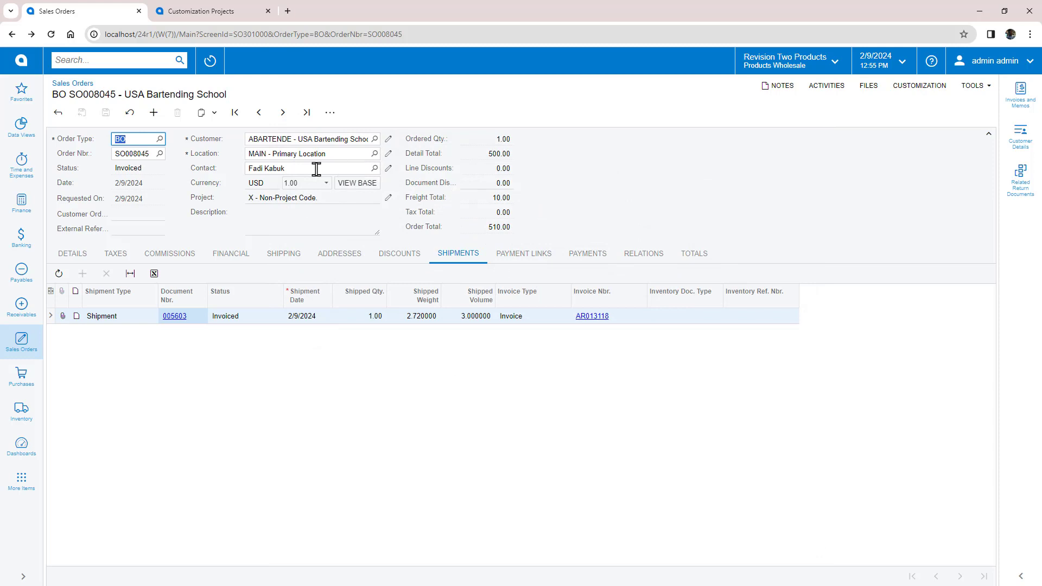
left_click(130, 112)
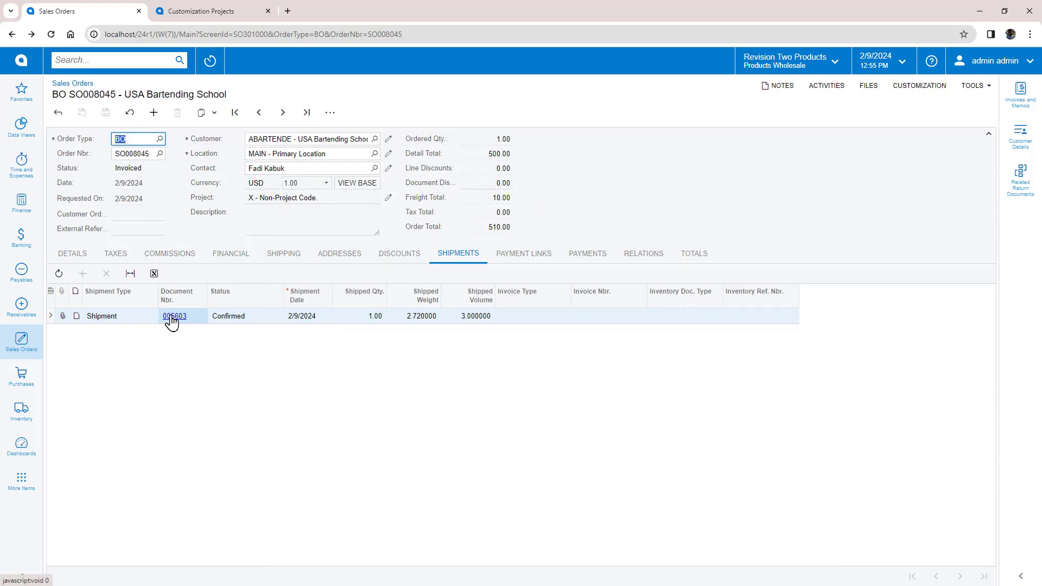
Open the Sales Order: BO workflow of screen SO301000 in the SOworkflow customization project
left_click(195, 12)
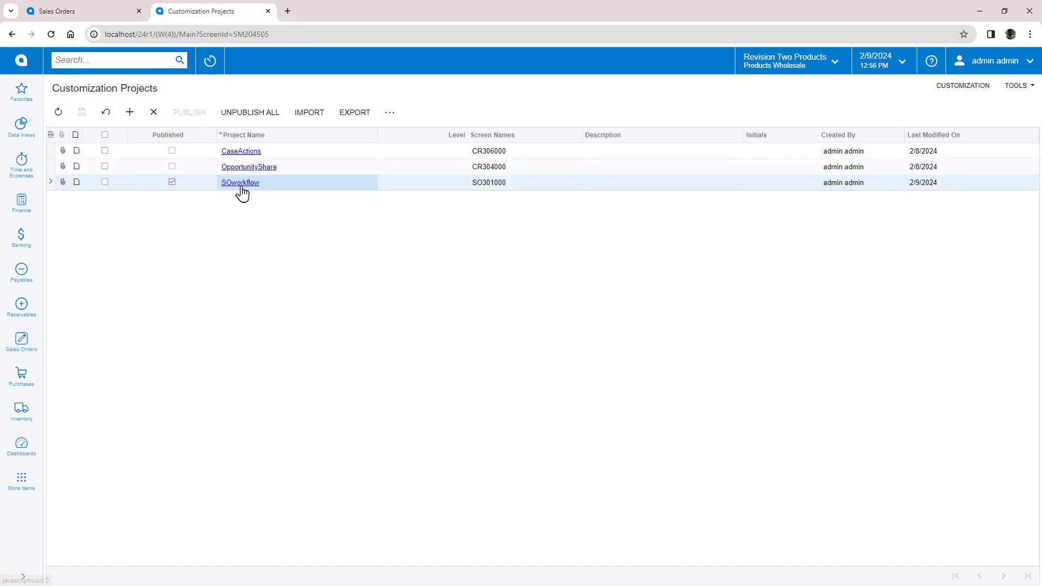
left_click(240, 183)
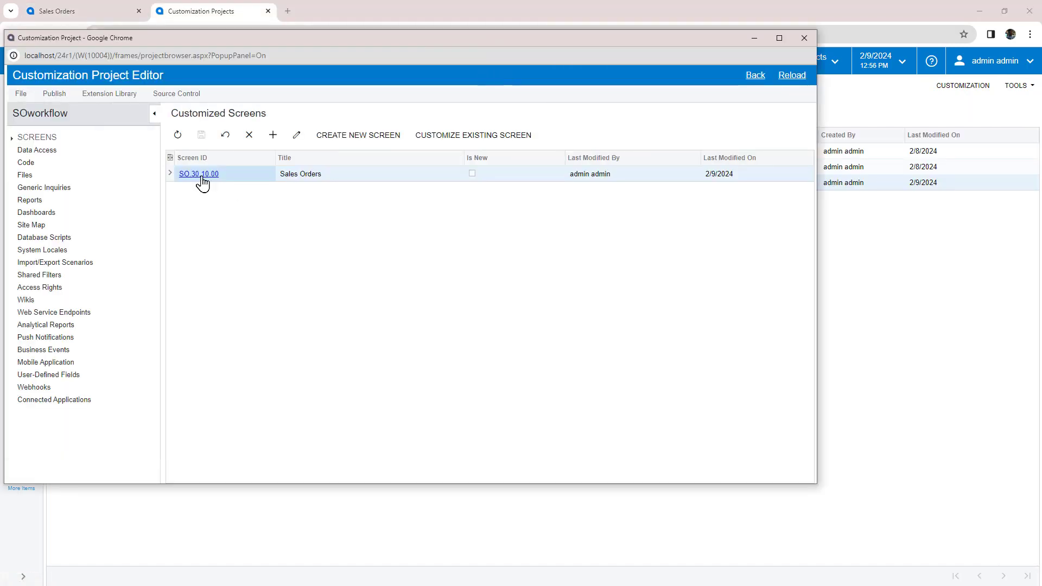
left_click(201, 175)
left_click(22, 150)
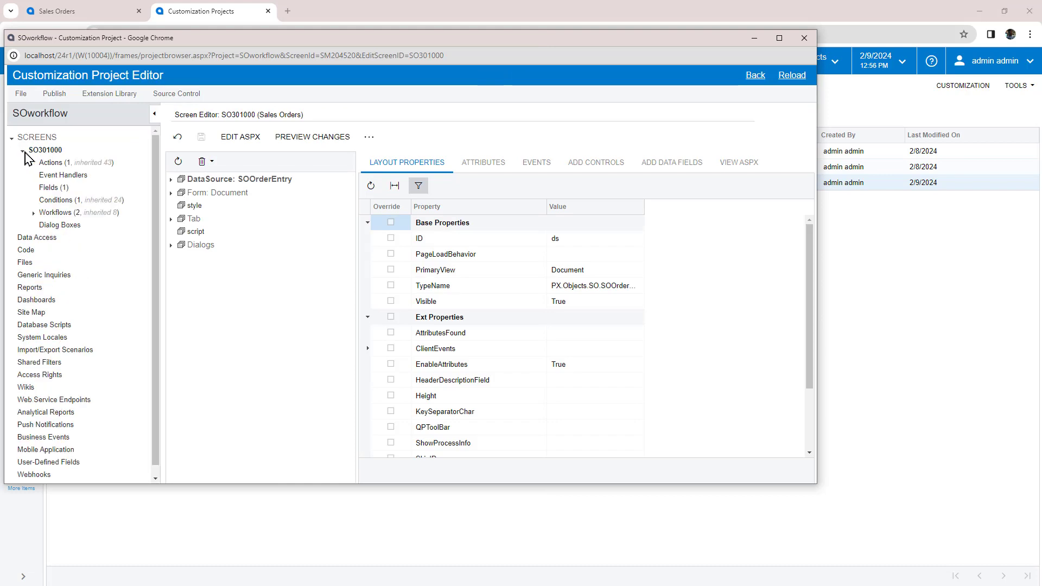
left_click(33, 212)
left_click(82, 338)
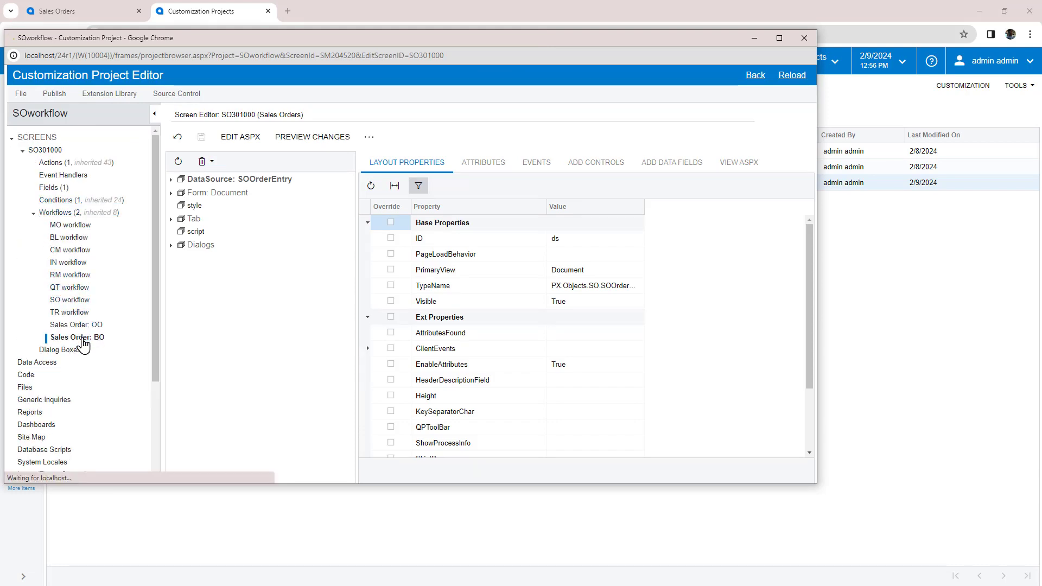
Change the Completed state's Invoice Linked→Invoiced transition trigger to Invoice Released
left_click(196, 411)
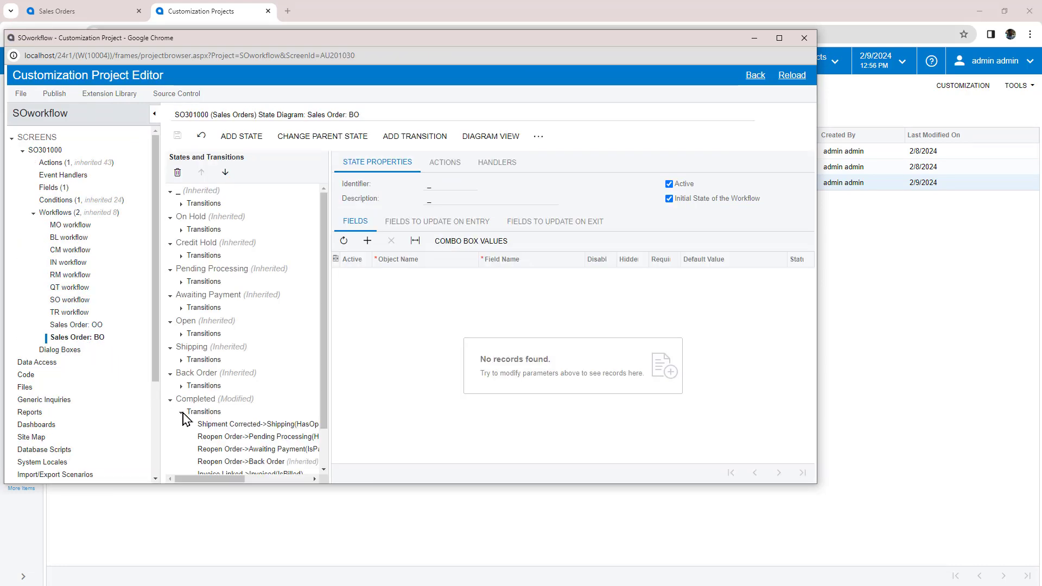
scroll(215, 434, "down", 1)
left_click(216, 431)
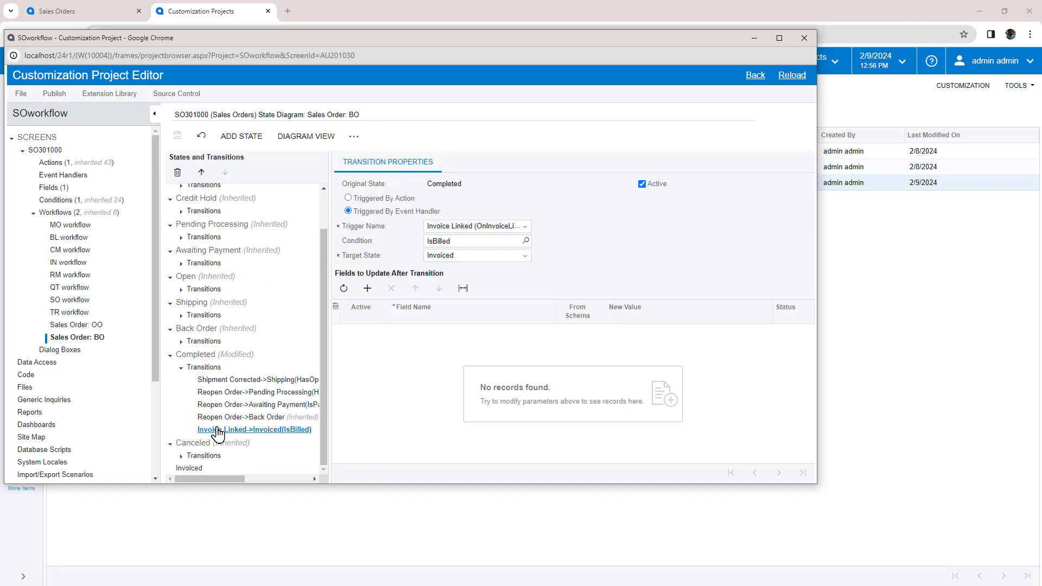
left_click(528, 230)
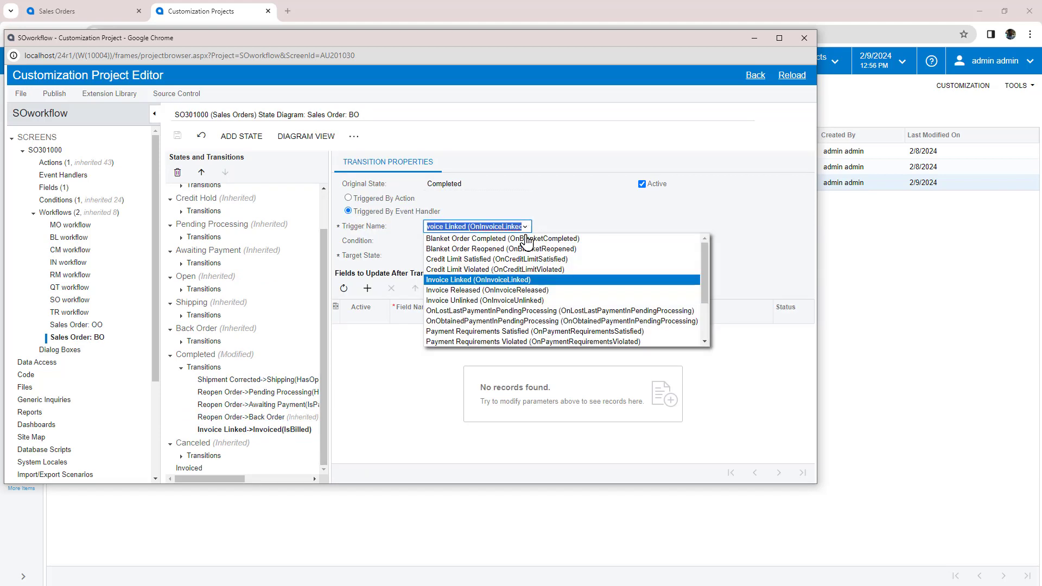
left_click(510, 291)
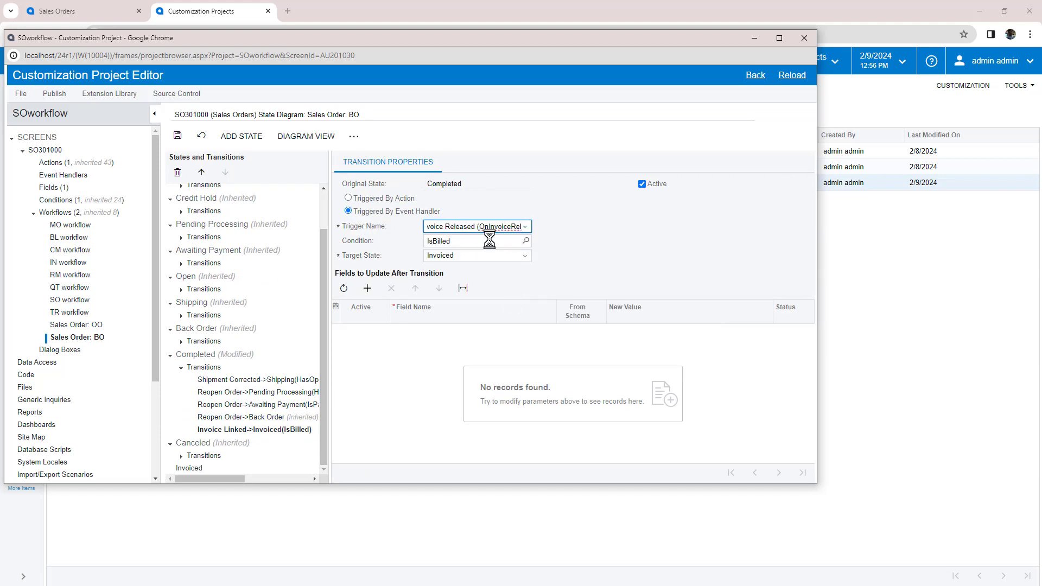